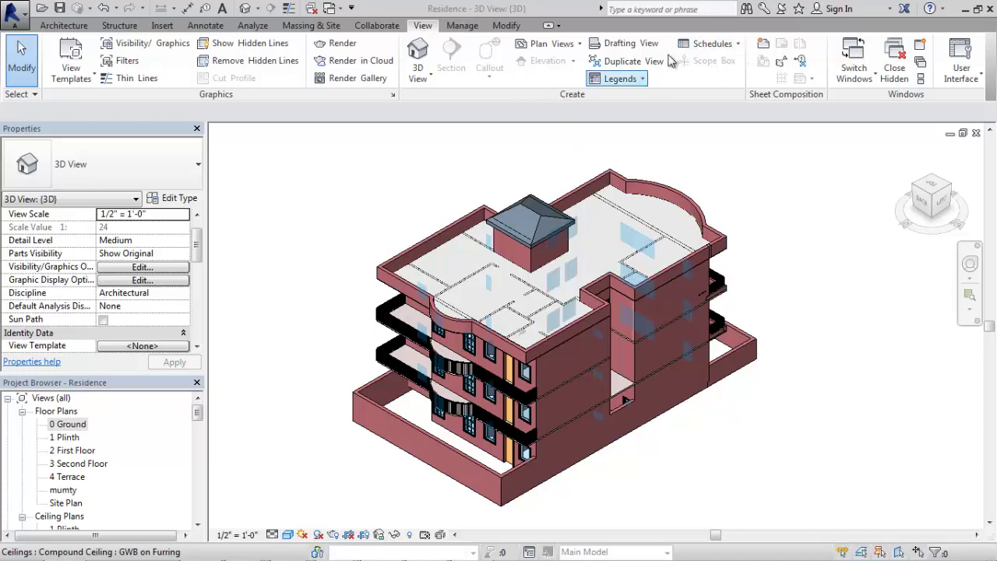
Start a new Schedule/Quantities view, dismissing the save reminder without saving.
left_click(740, 46)
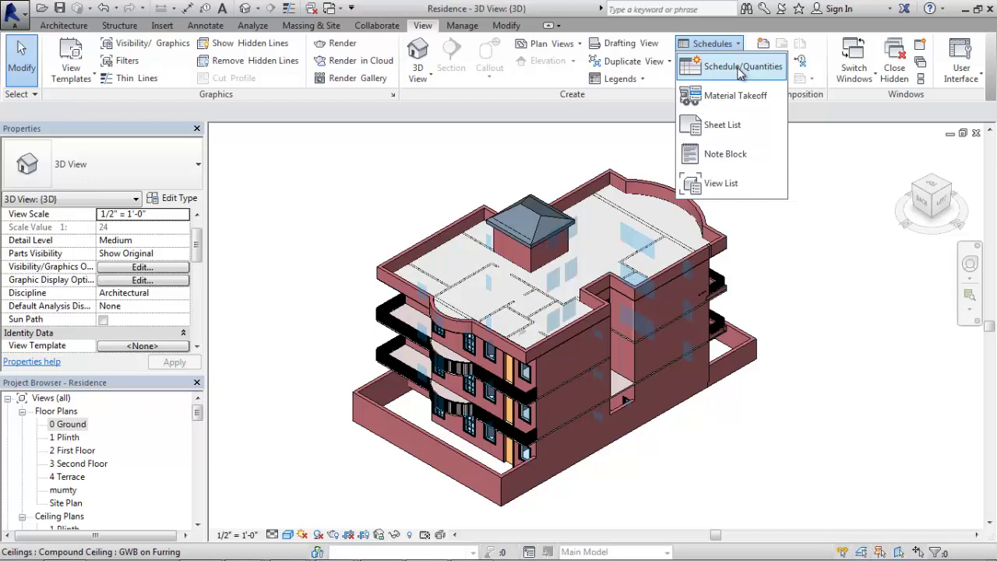
left_click(740, 67)
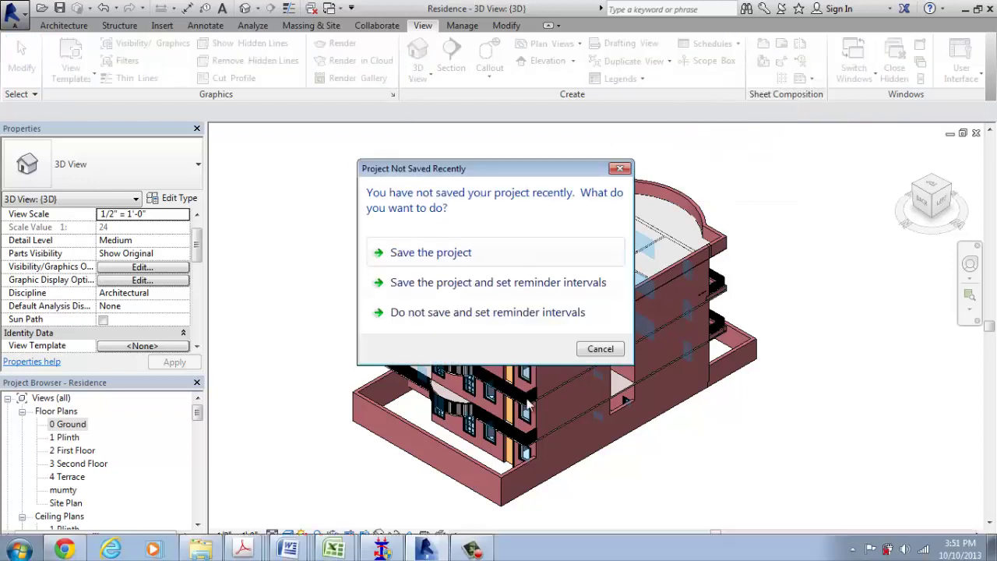
left_click(473, 549)
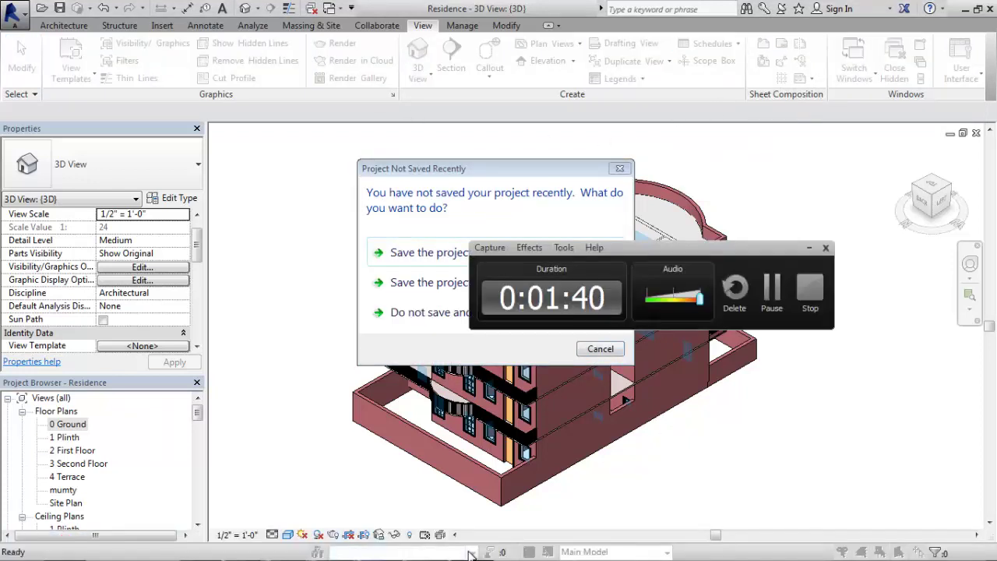
left_click(808, 247)
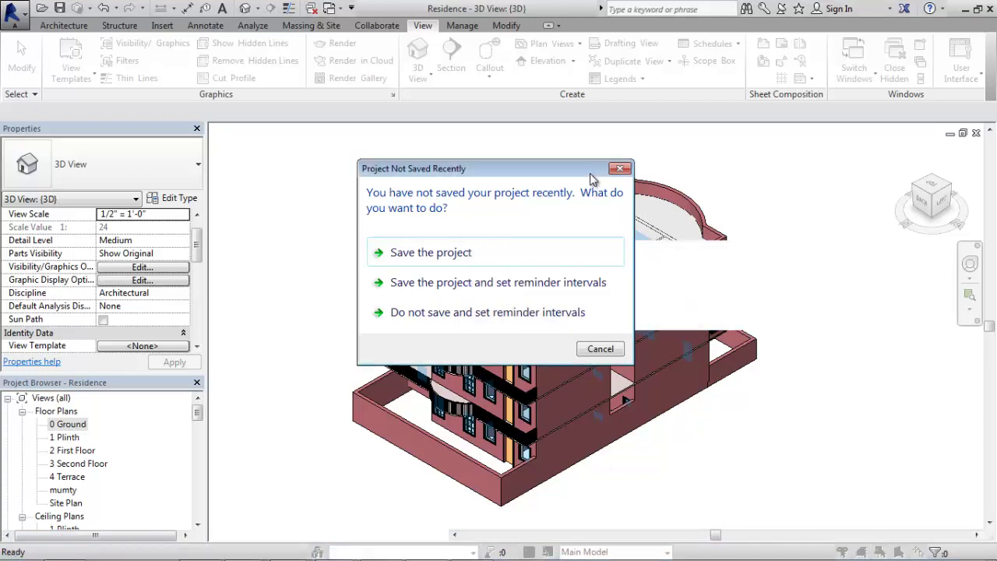
left_click(601, 349)
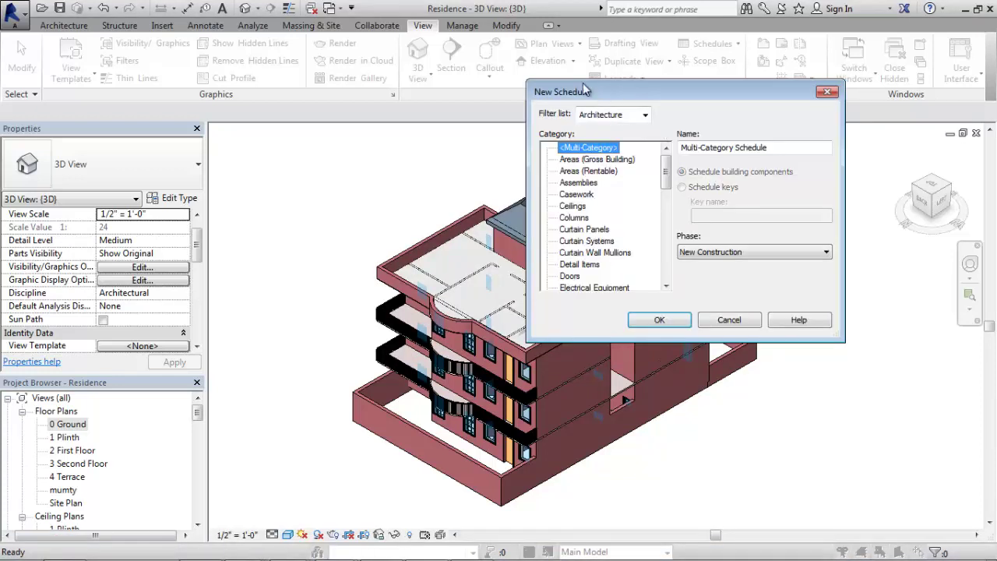
Choose Walls as the category under the Architecture filter and name the schedule 'Costing Walls'.
left_click_drag(584, 87, 481, 49)
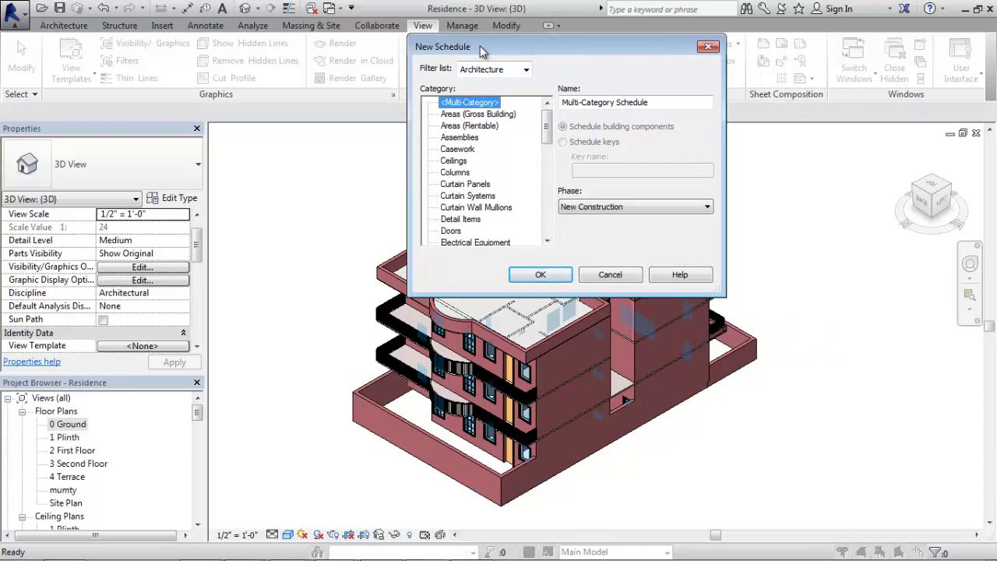
left_click(526, 69)
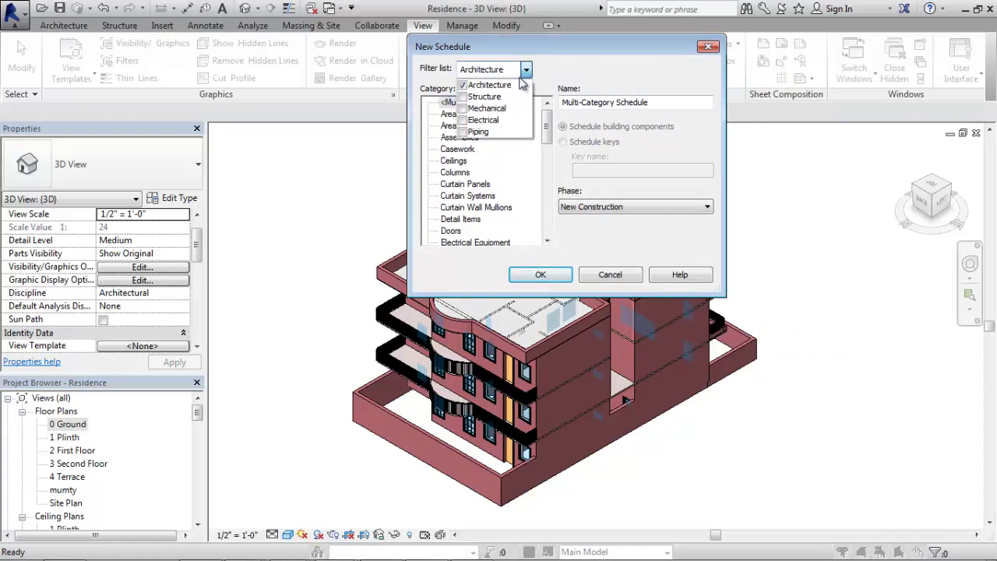
left_click(568, 78)
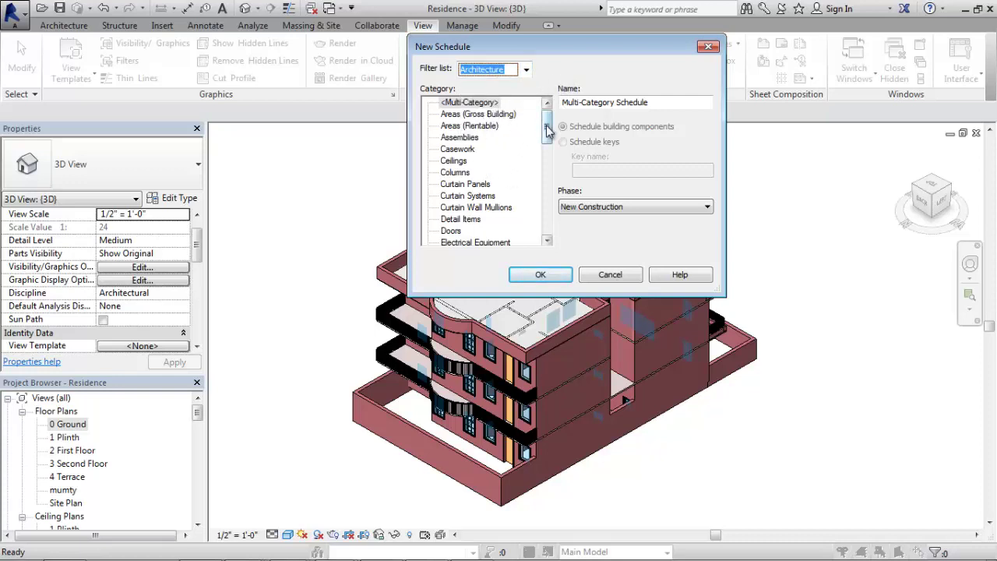
left_click_drag(548, 131, 549, 252)
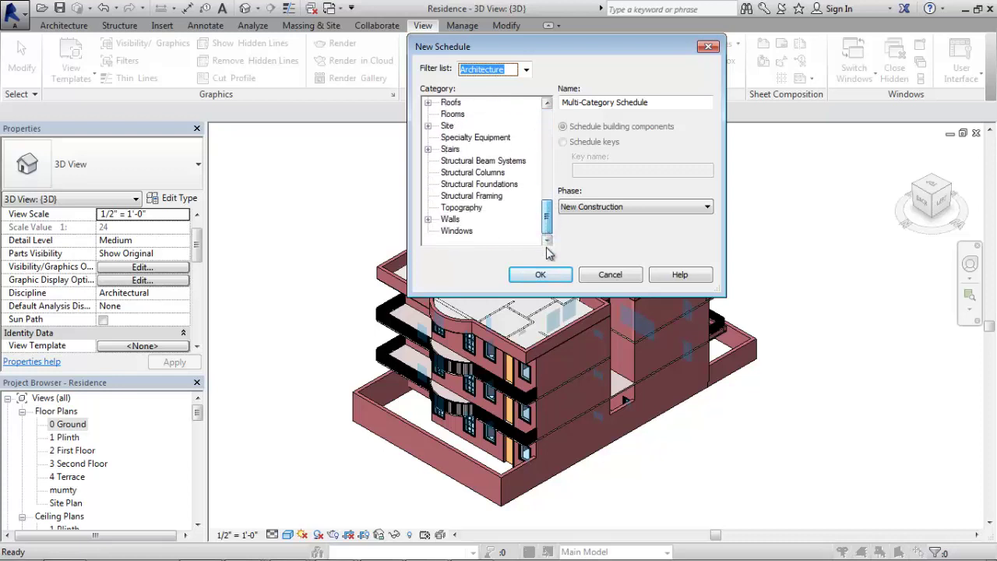
left_click(450, 220)
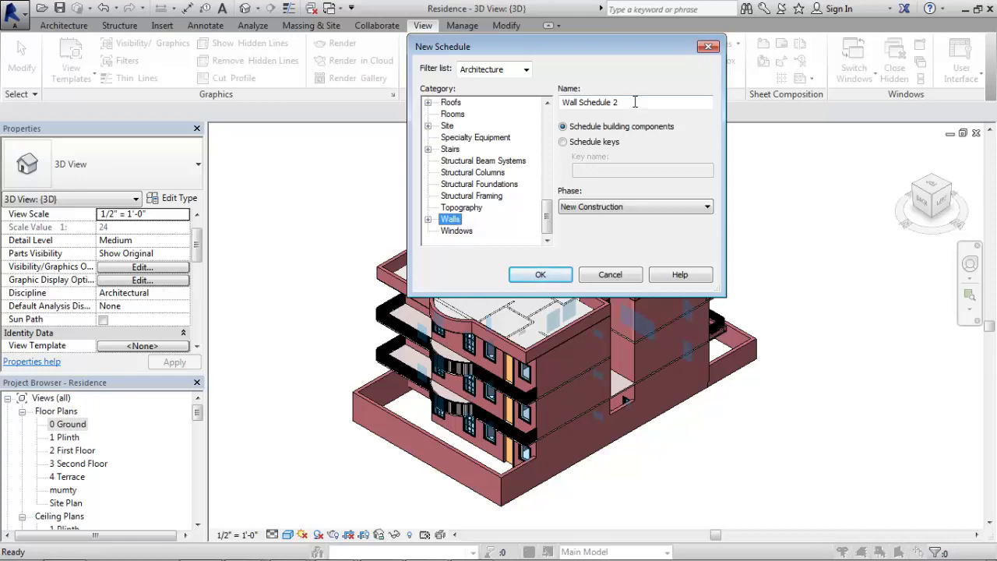
left_click_drag(617, 103, 505, 124)
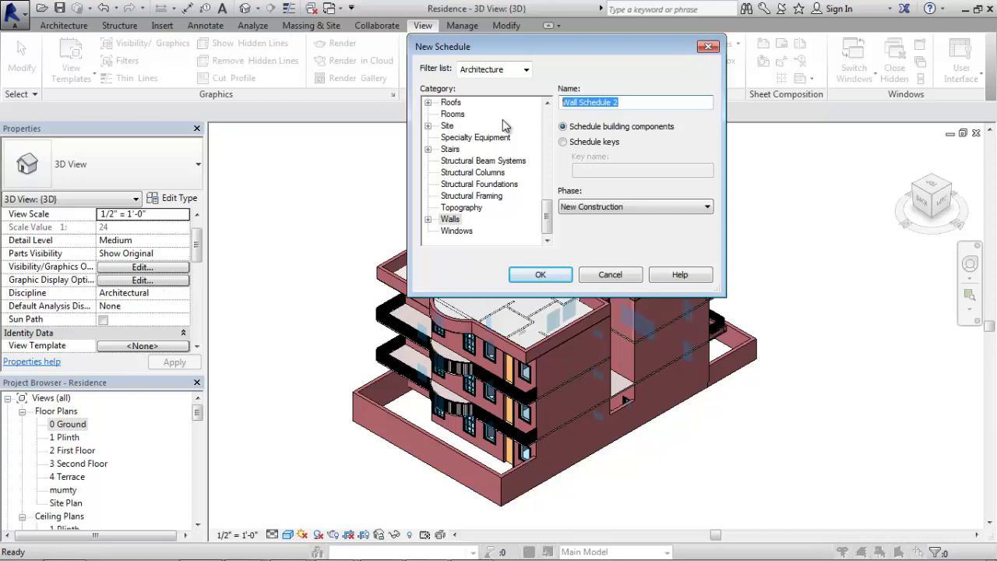
type("Costing ")
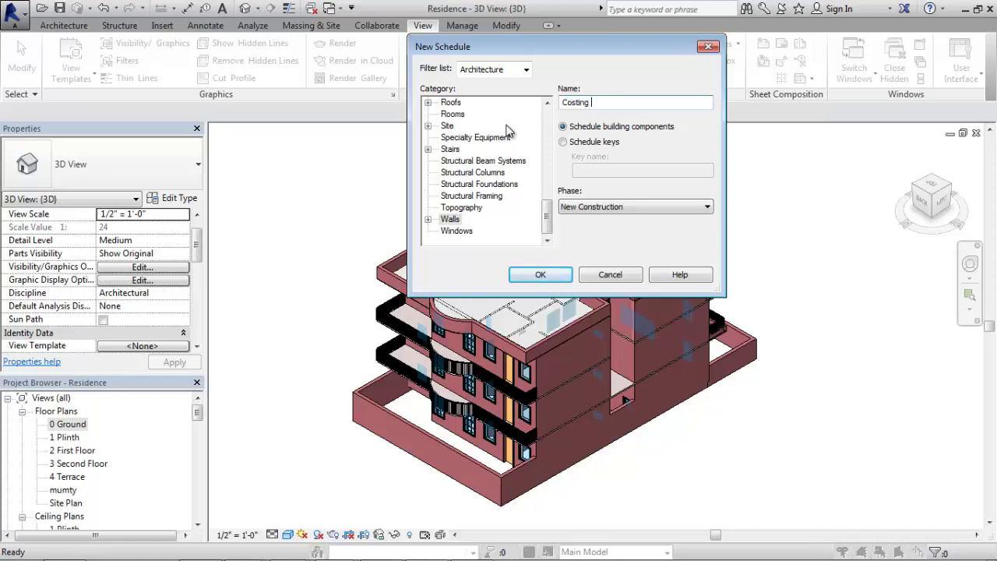
type("Walls")
Confirm the new wall schedule and browse the available Walls fields in Schedule Properties.
left_click(540, 276)
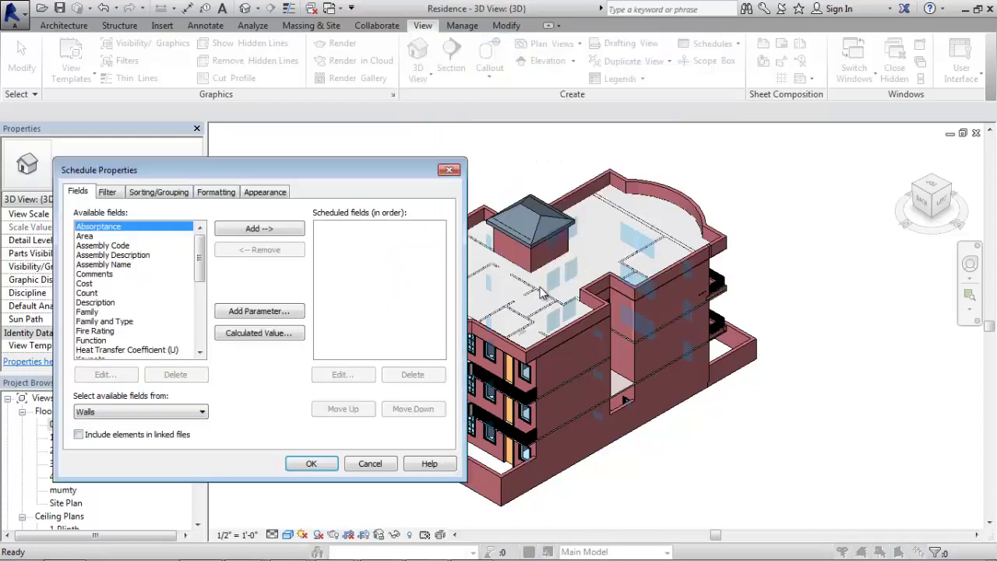
left_click_drag(321, 167, 664, 48)
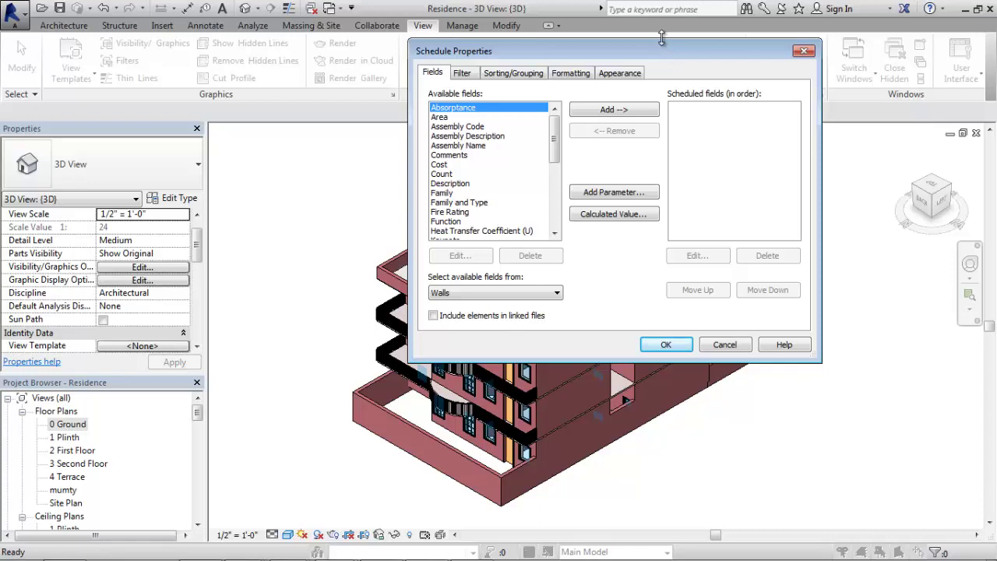
left_click_drag(649, 53, 470, 41)
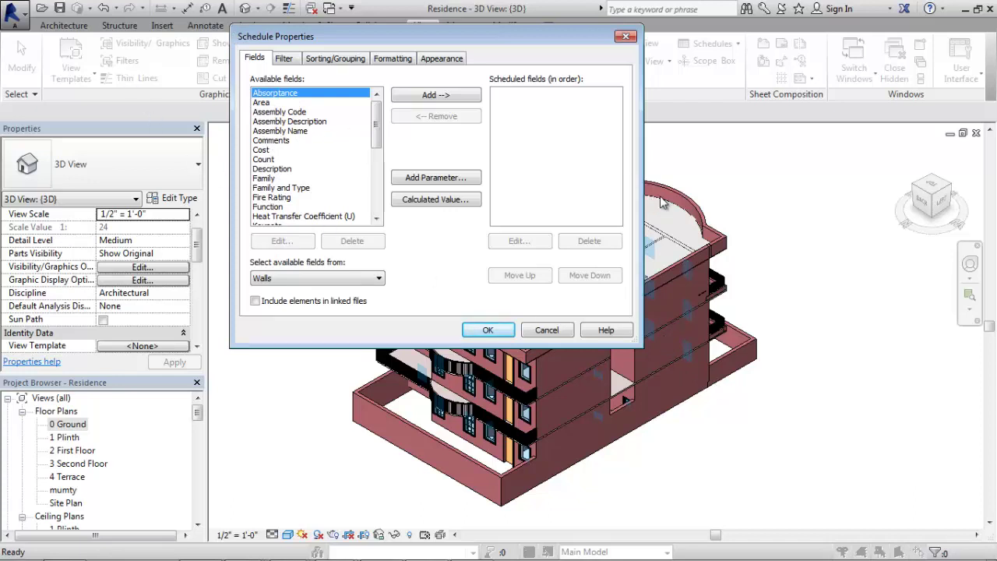
left_click(263, 103)
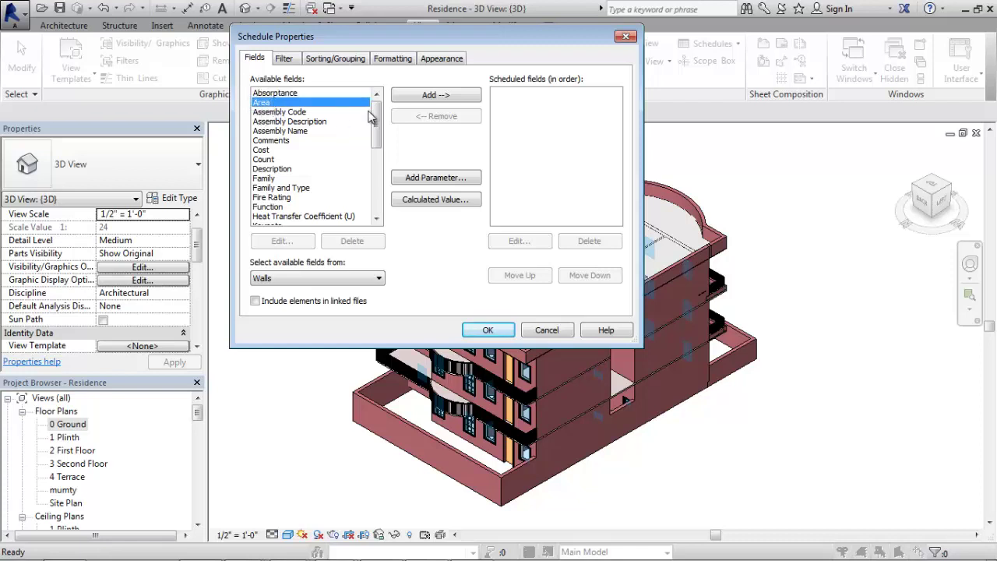
left_click_drag(375, 116, 379, 189)
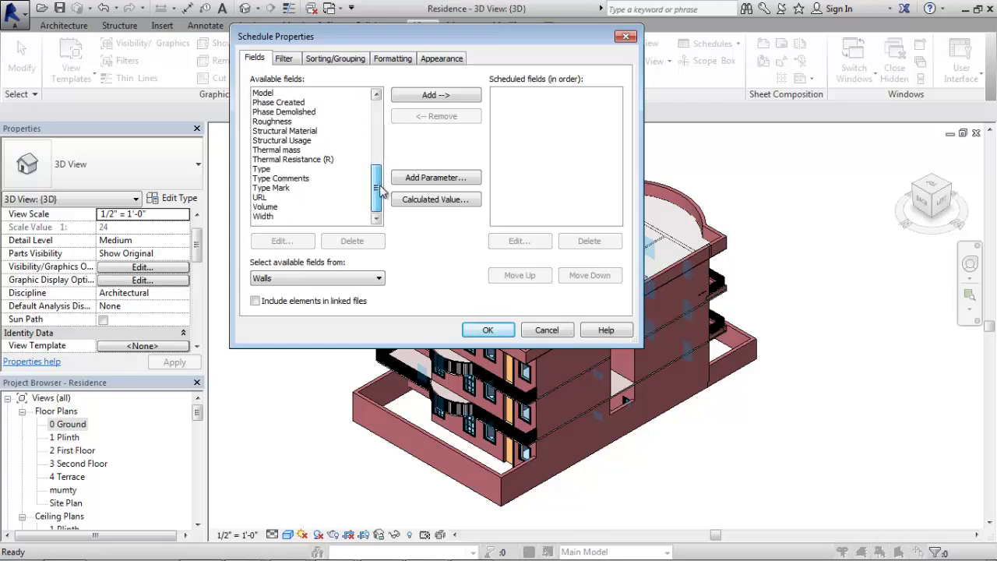
left_click(290, 160)
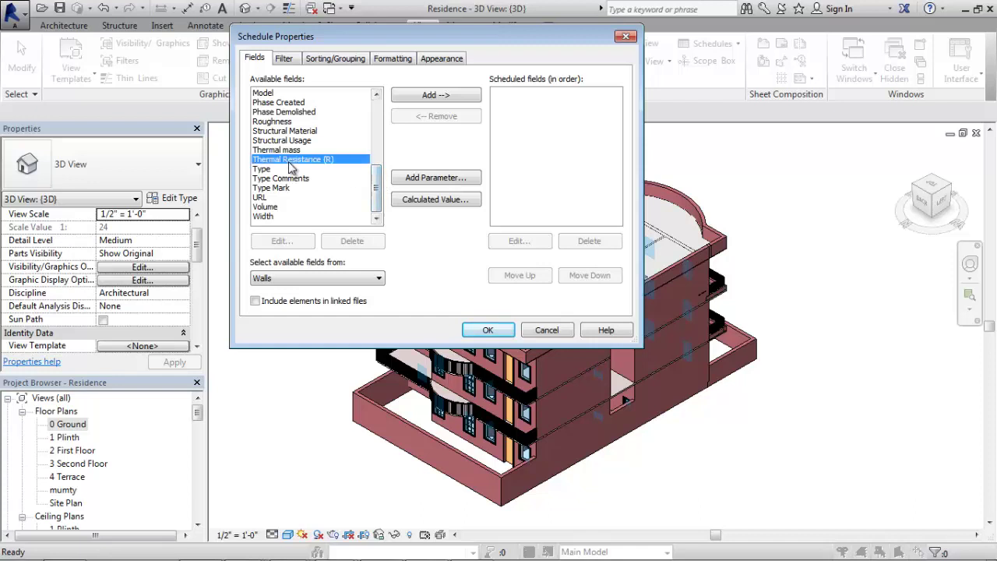
scroll(292, 166, "up", 3)
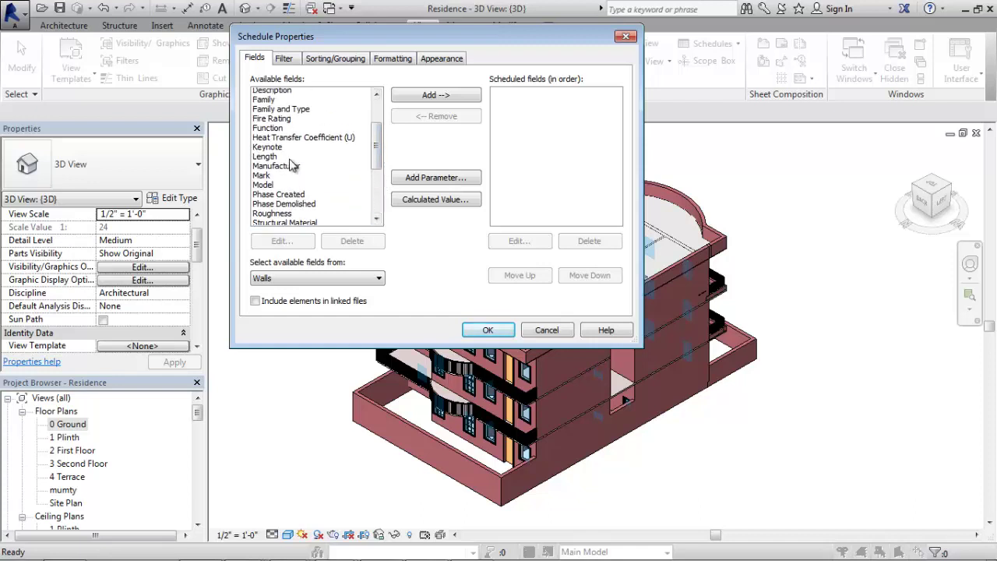
scroll(291, 165, "up", 2)
Add Family and Type, Area and Cost to the scheduled fields.
left_click(308, 158)
left_click(452, 94)
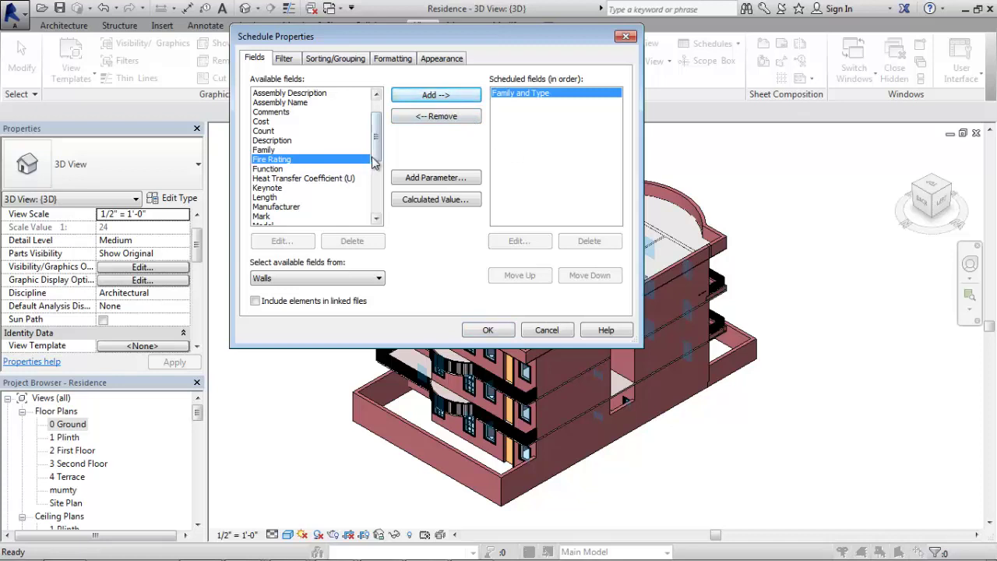
scroll(376, 131, "up", 1)
left_click(369, 103)
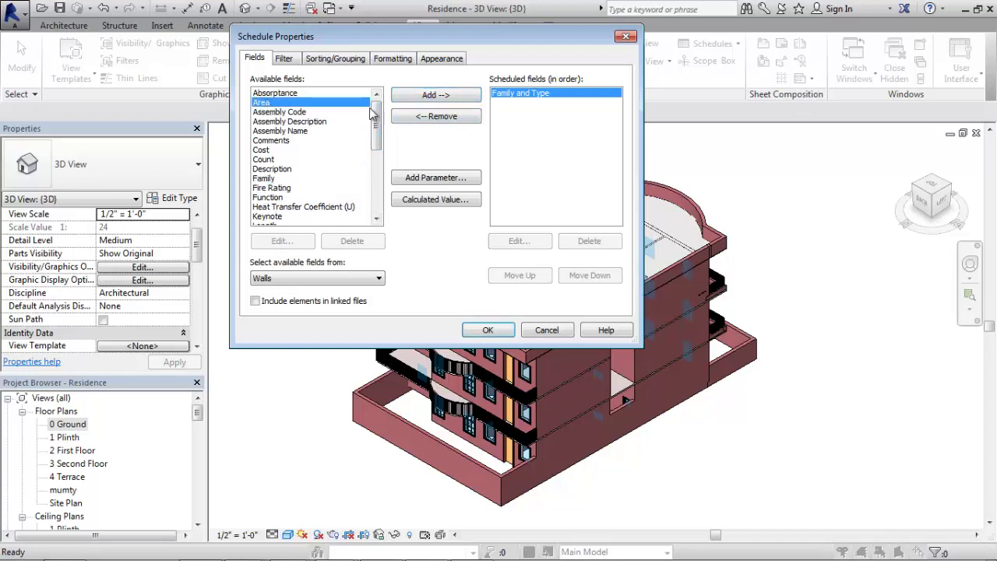
left_click(413, 94)
scroll(382, 142, "down", 1)
scroll(382, 144, "up", 1)
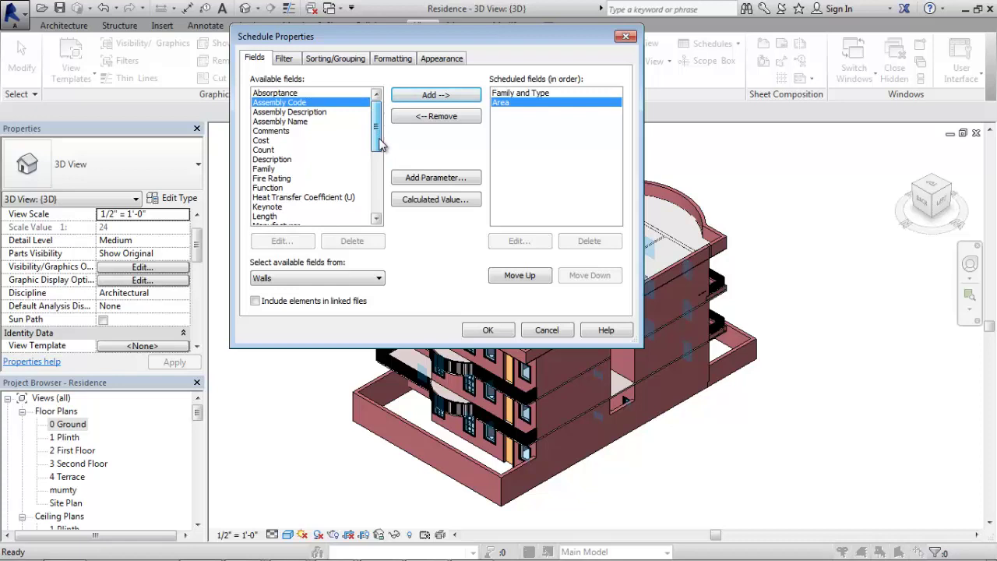
left_click(265, 141)
left_click(431, 95)
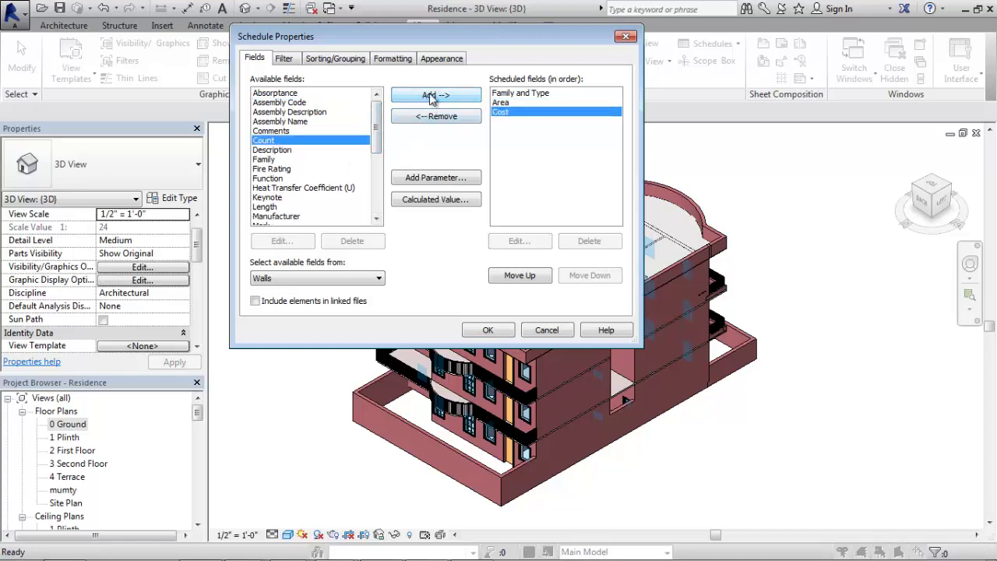
Check the Area and Cost entries in the scheduled fields list.
left_click(504, 102)
left_click(504, 111)
left_click(503, 102)
left_click(504, 112)
left_click(503, 103)
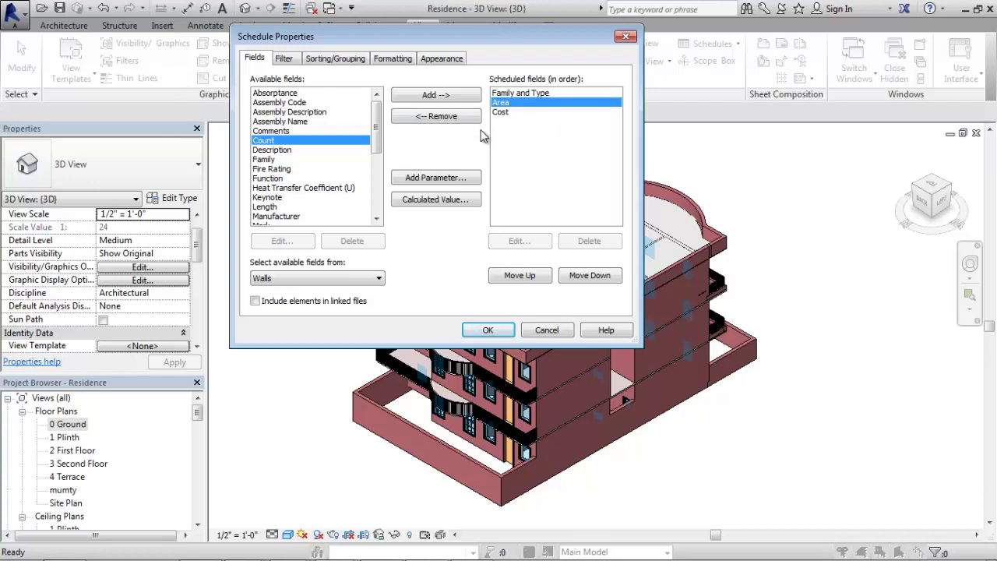
left_click(500, 113)
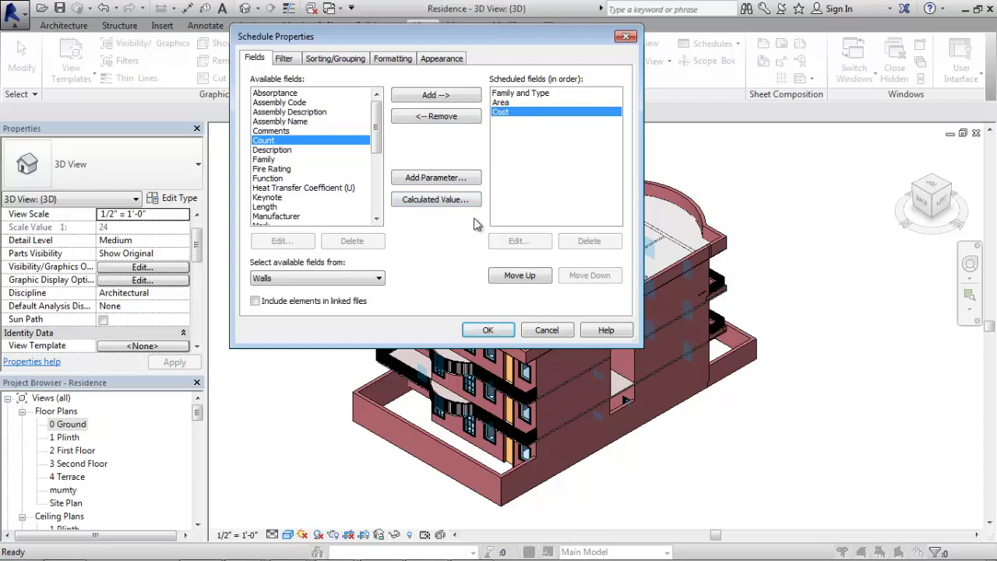
Create a calculated value field named 'Unit Cost-Wall'.
left_click(454, 201)
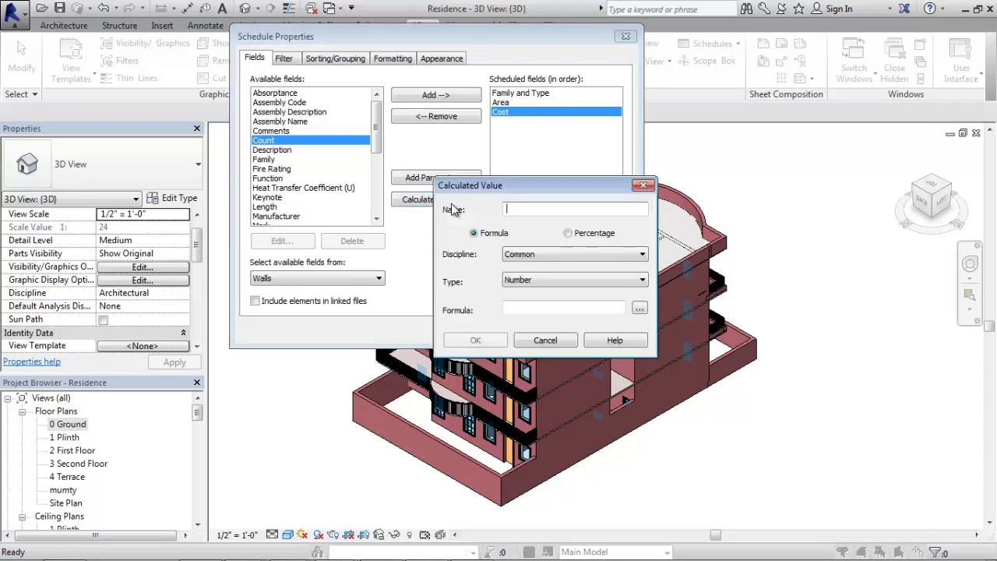
left_click_drag(477, 190, 575, 115)
left_click(631, 134)
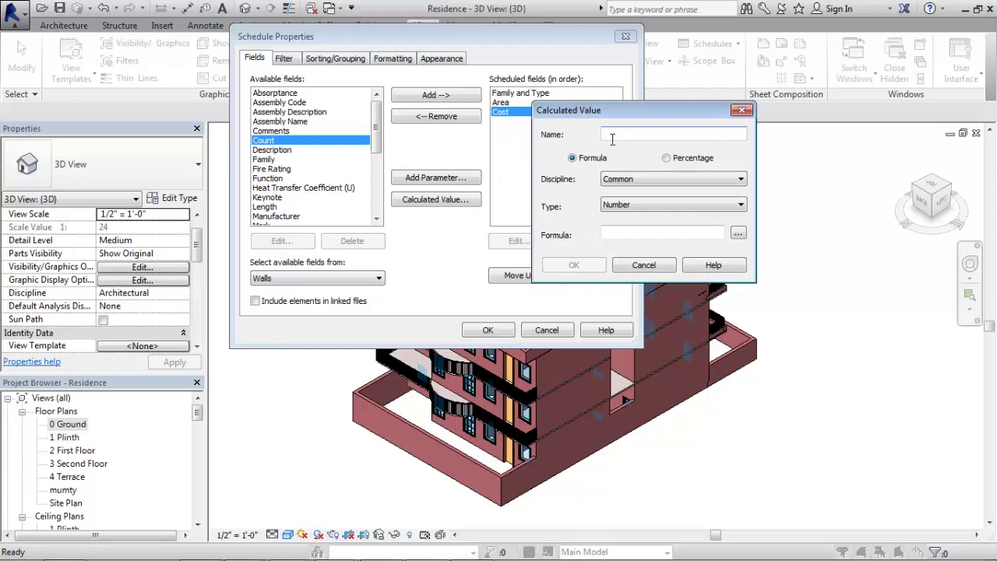
type("U")
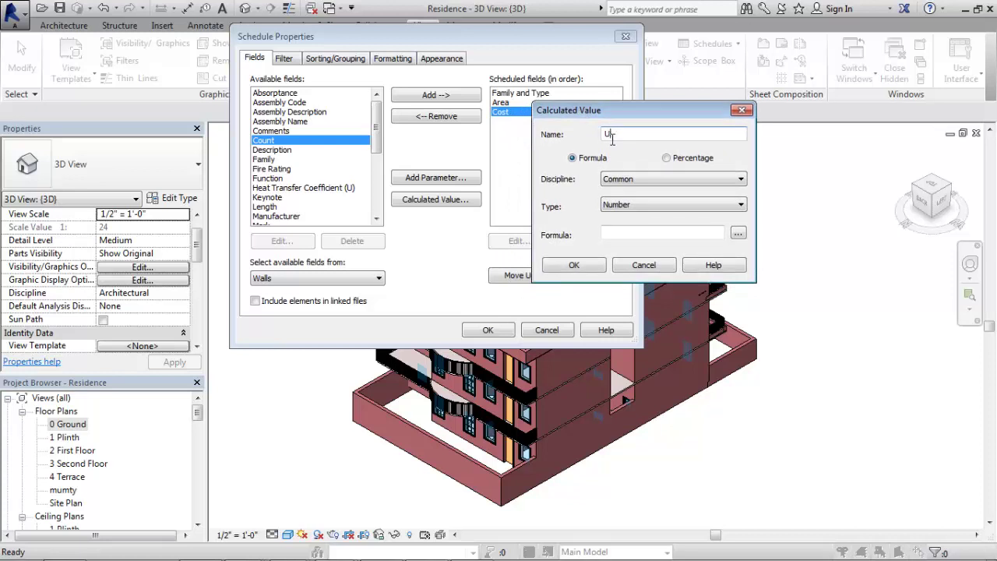
type("NIT nit C")
key("Tab")
key("Tab")
key("Tab")
Give the Unit Cost-Wall field the formula Area*Cost and confirm it.
left_click(738, 232)
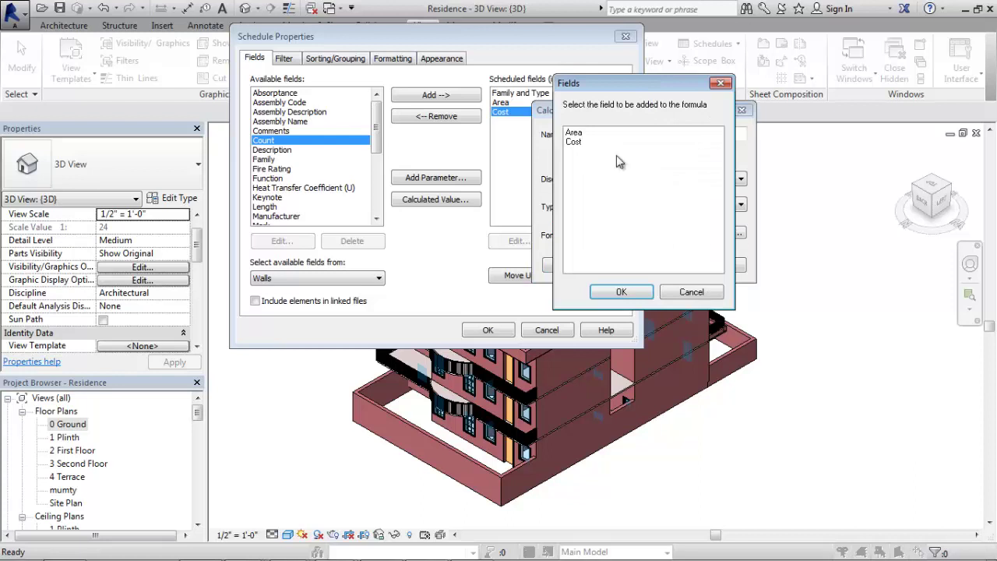
left_click(580, 134)
left_click(622, 293)
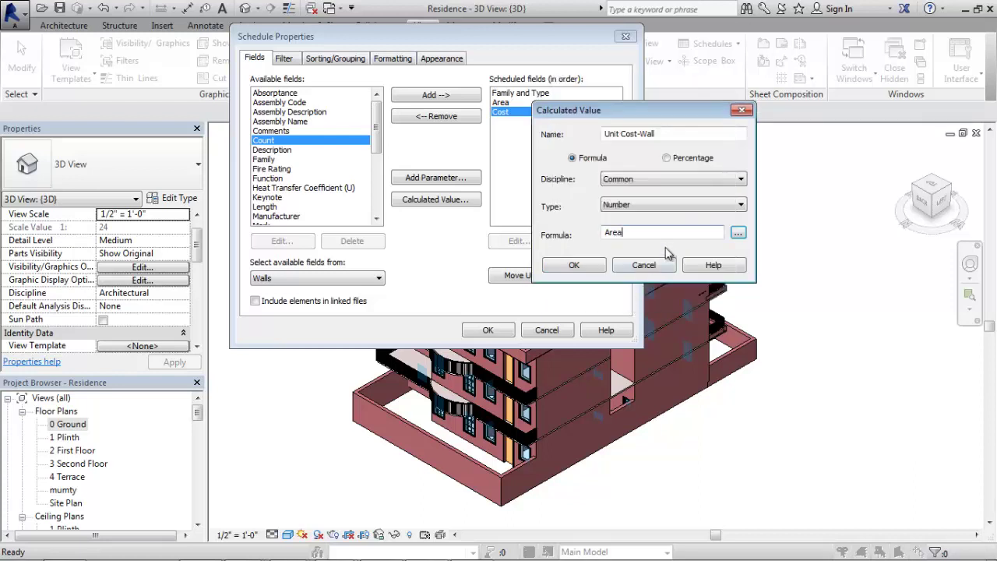
type("*Cost/1 sf")
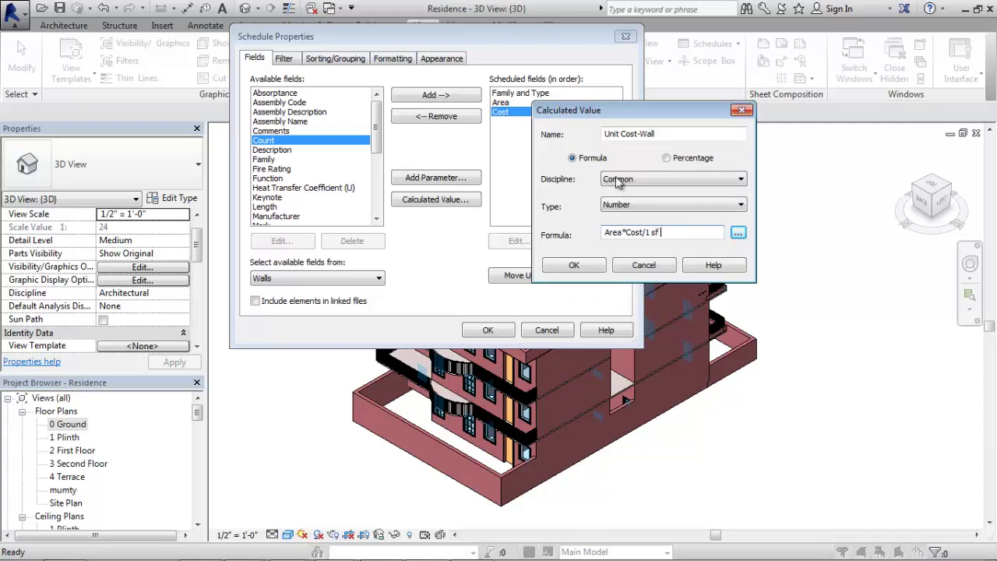
left_click(574, 267)
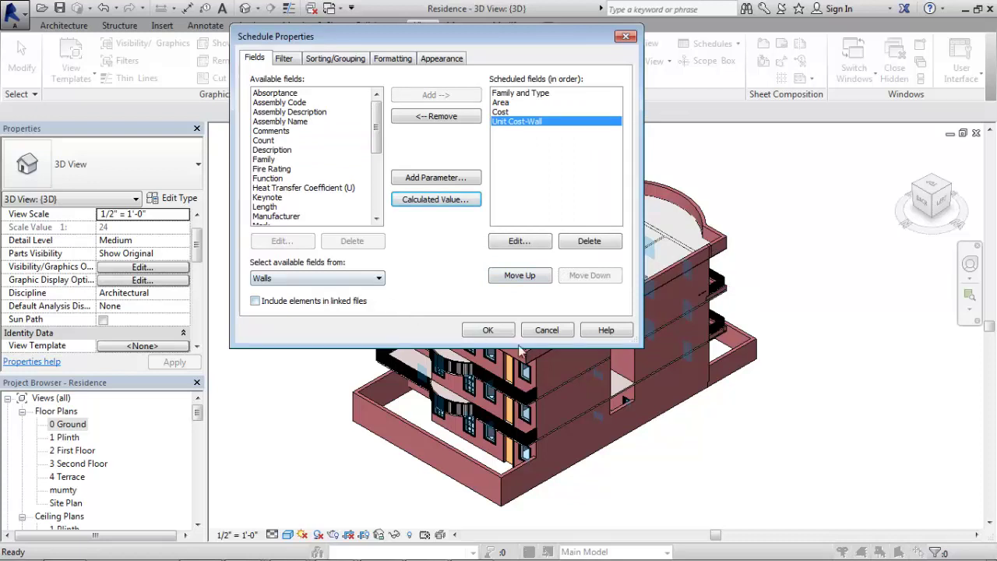
Sort by Family and Type and enable Grand totals with title, count and totals.
left_click(336, 61)
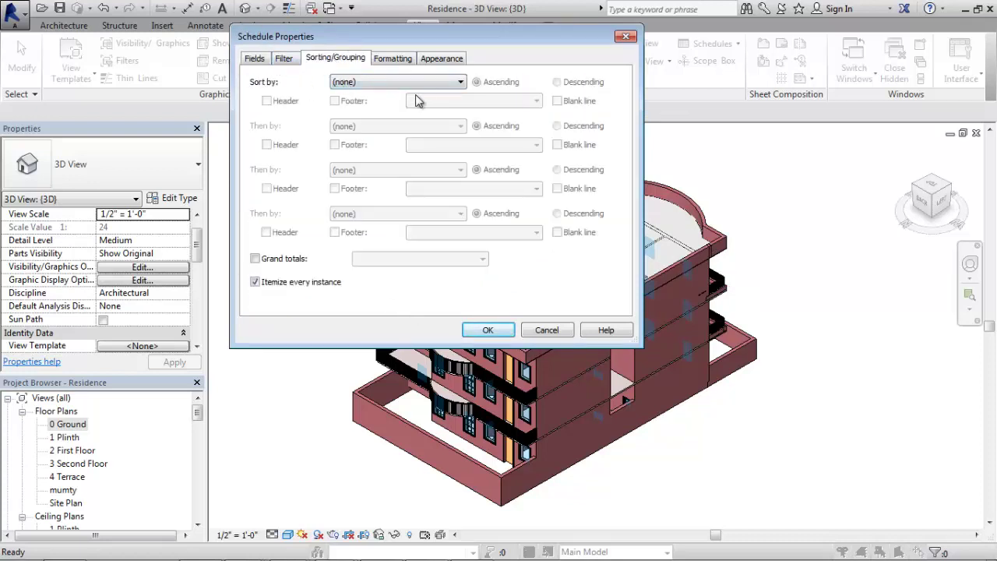
left_click(407, 82)
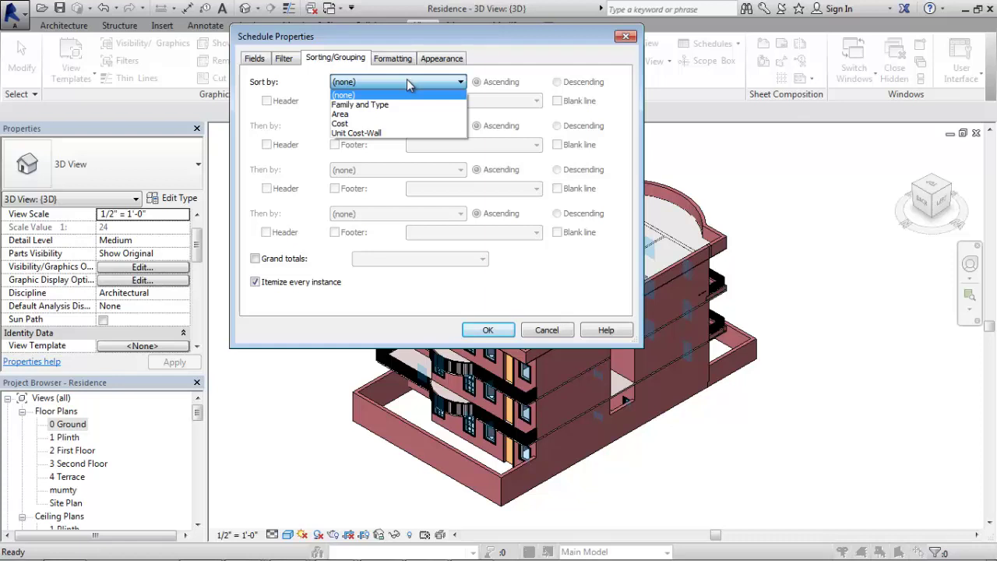
left_click(397, 104)
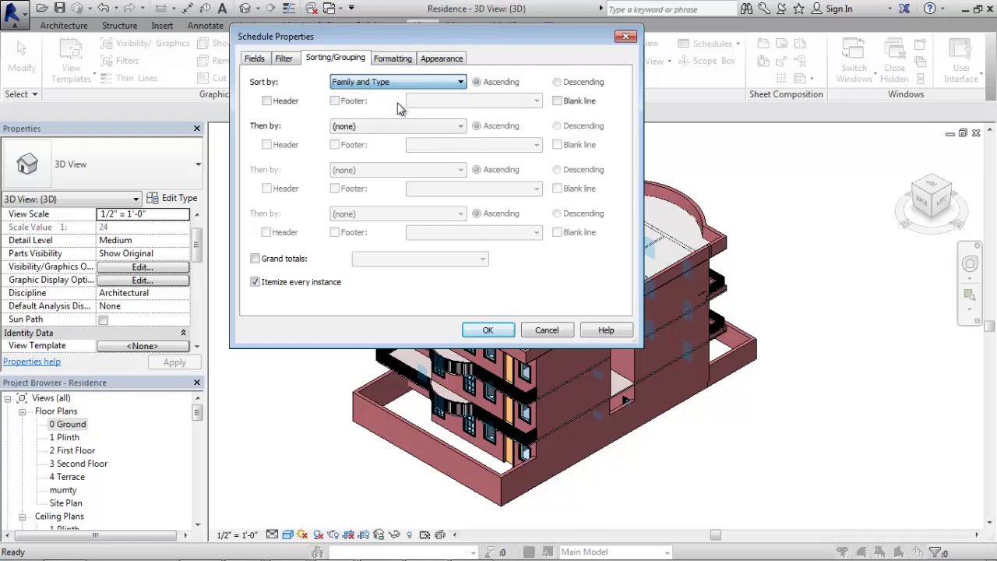
left_click(256, 259)
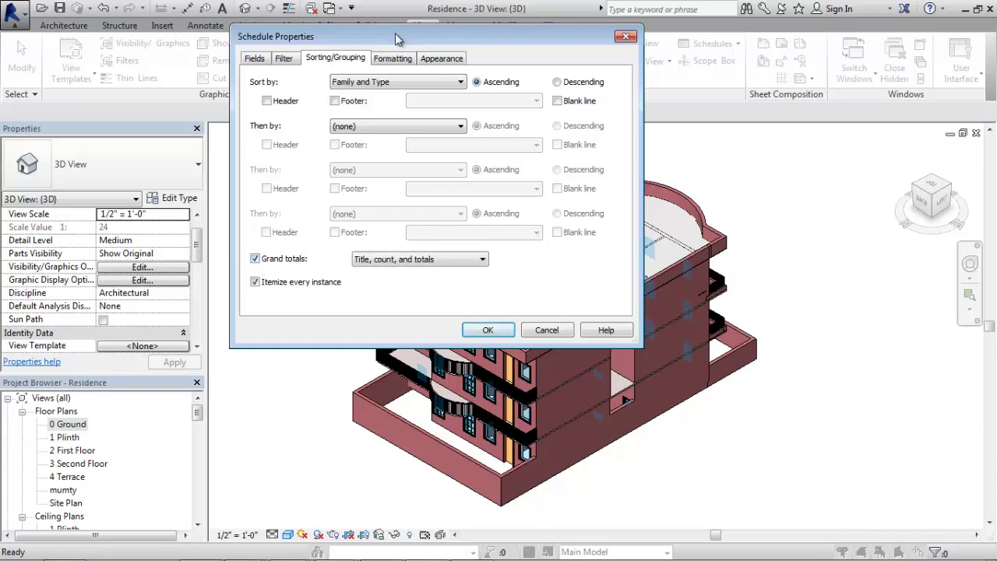
Set Right alignment for the Area, Cost and Unit Cost-Wall columns and apply the schedule properties.
left_click(399, 62)
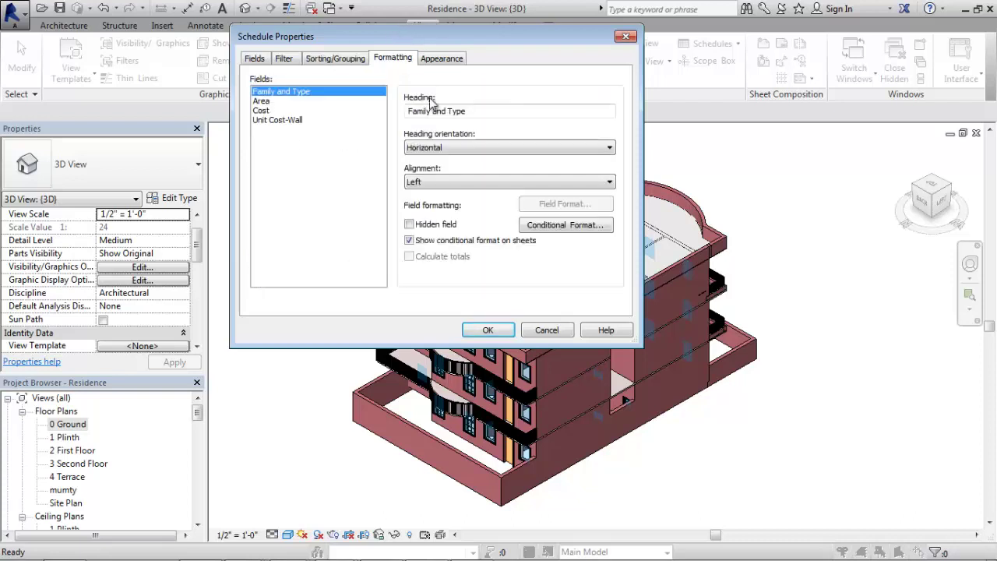
left_click(262, 101)
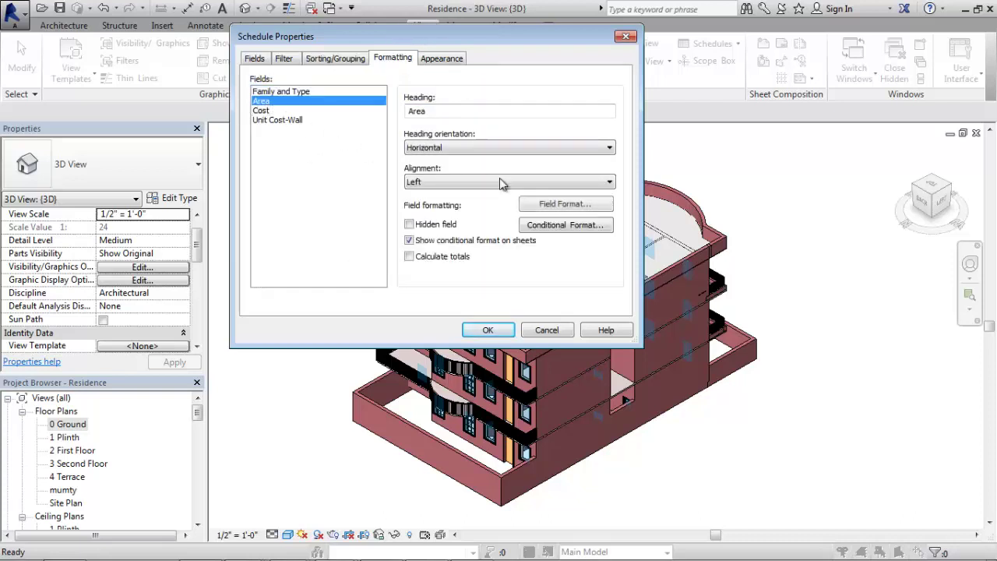
left_click(421, 181)
left_click(416, 214)
left_click(262, 110)
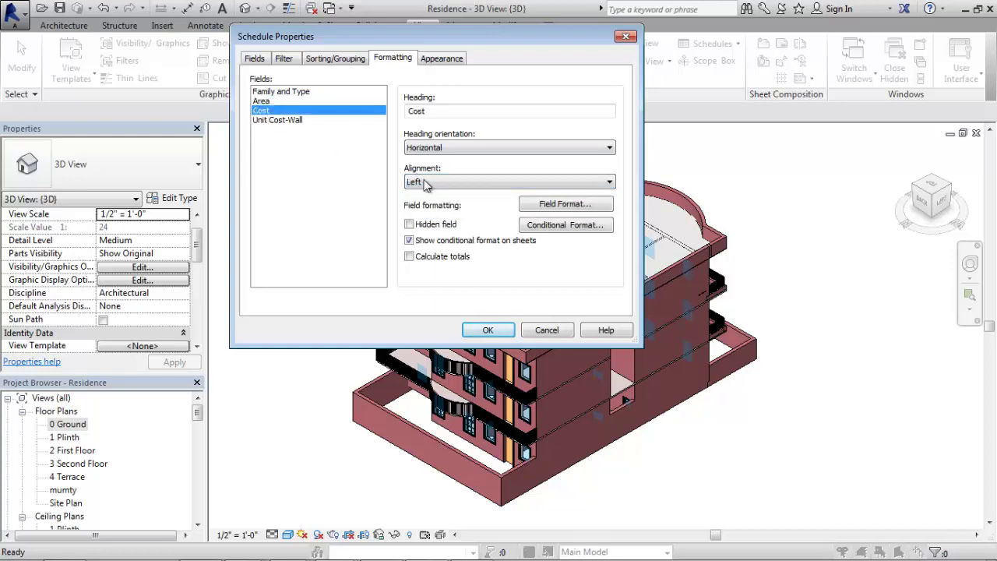
left_click(425, 182)
left_click(425, 213)
left_click(285, 120)
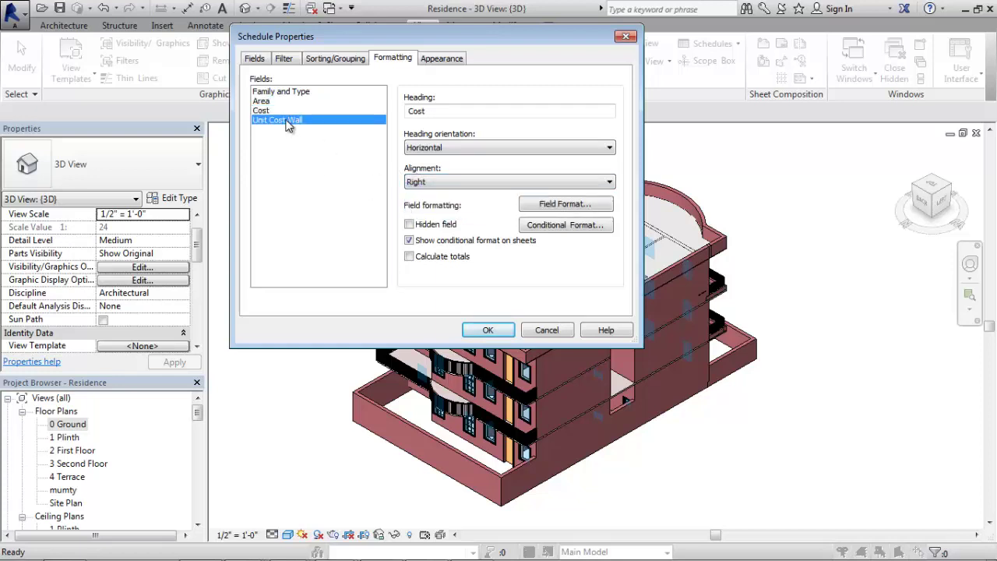
left_click(499, 187)
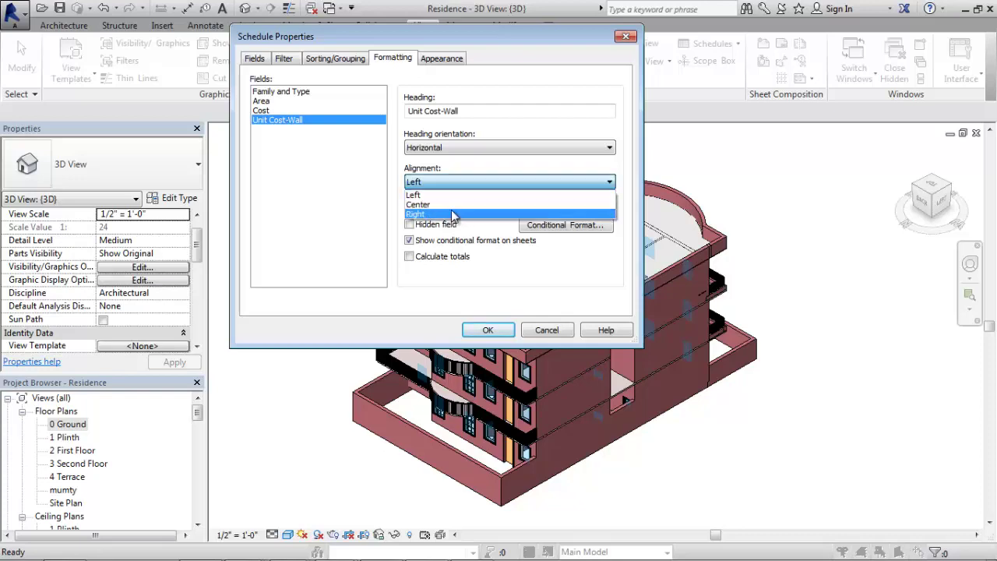
left_click(458, 213)
left_click(477, 330)
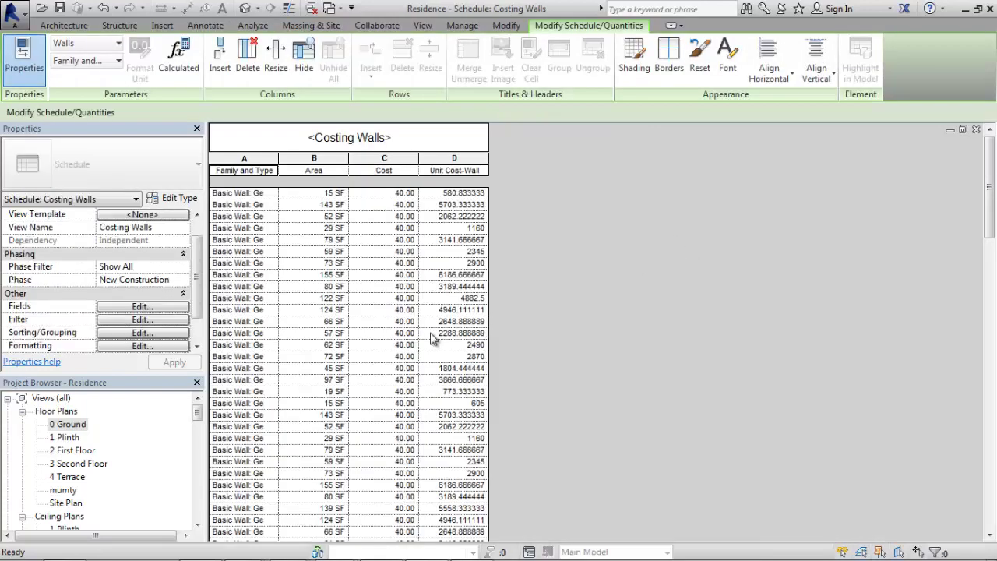
Widen column A to show full wall names, review the rows, and select a Cost cell.
scroll(596, 324, "down", 20)
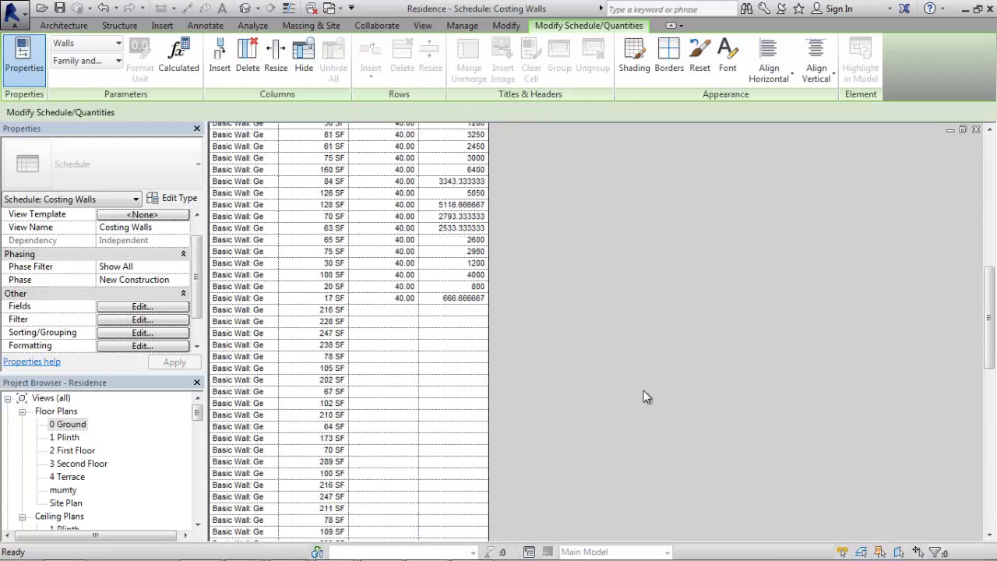
scroll(328, 191, "up", 20)
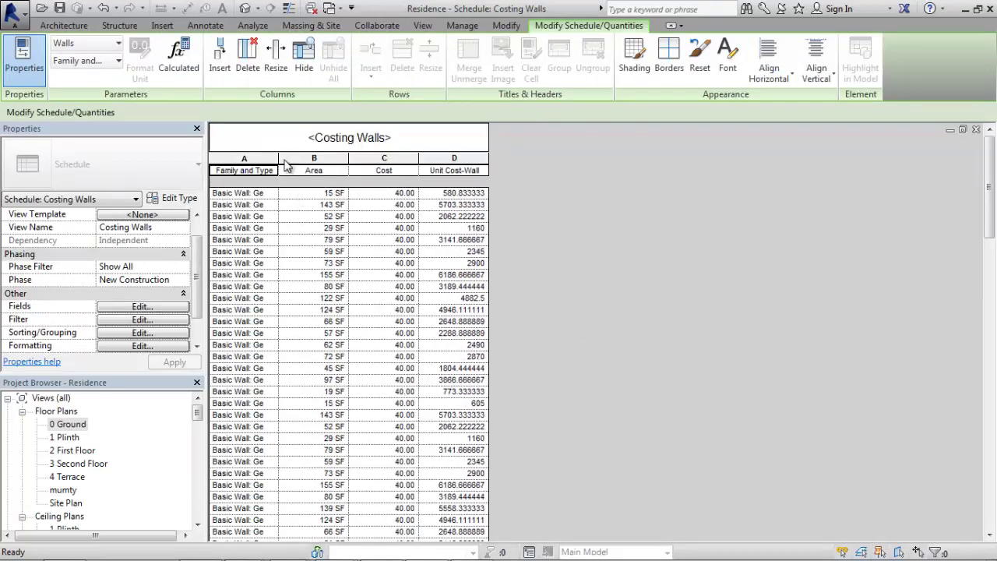
left_click_drag(280, 159, 395, 158)
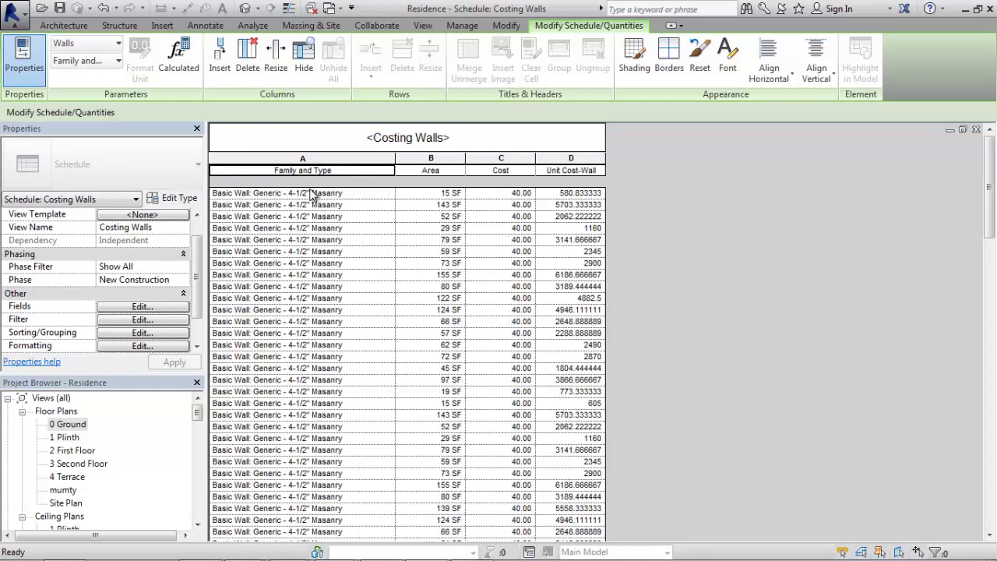
scroll(396, 275, "down", 5)
scroll(396, 276, "down", 15)
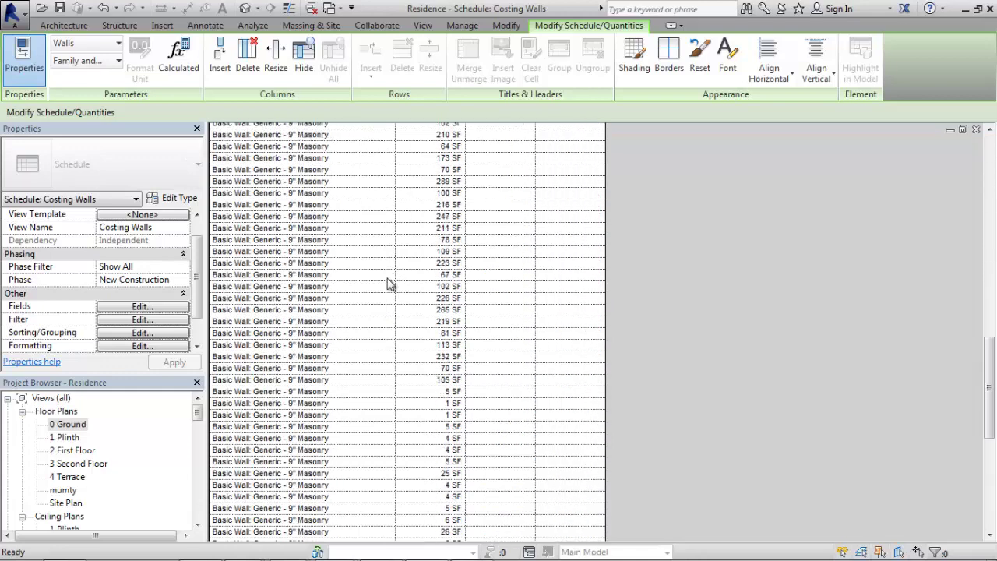
scroll(376, 296, "down", 5)
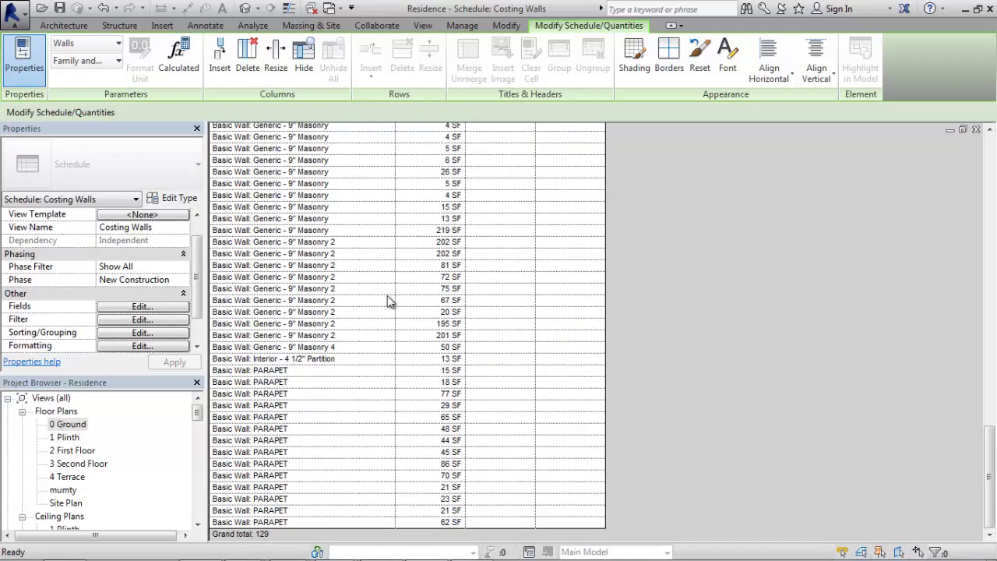
scroll(510, 348, "up", 20)
scroll(510, 347, "up", 10)
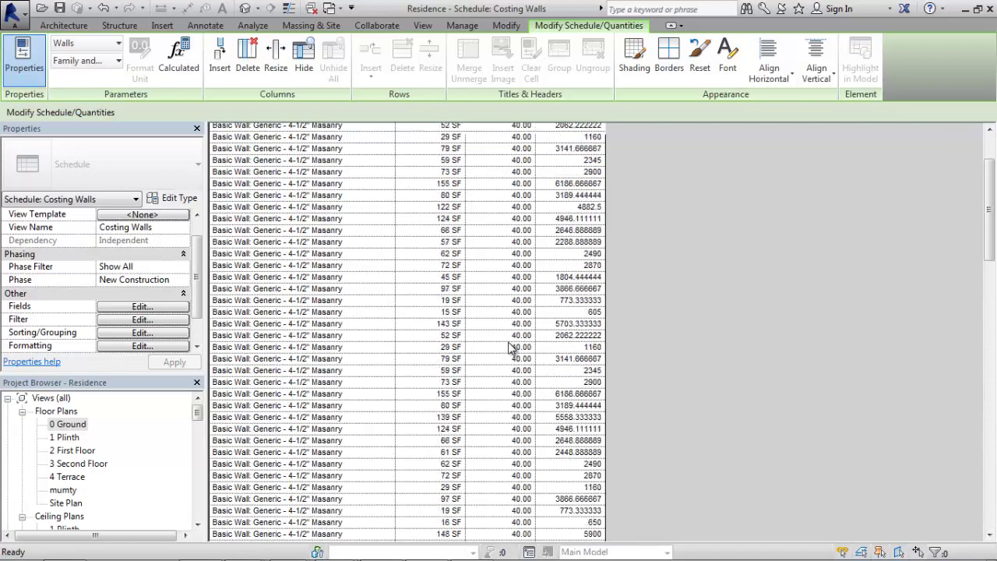
left_click(450, 201)
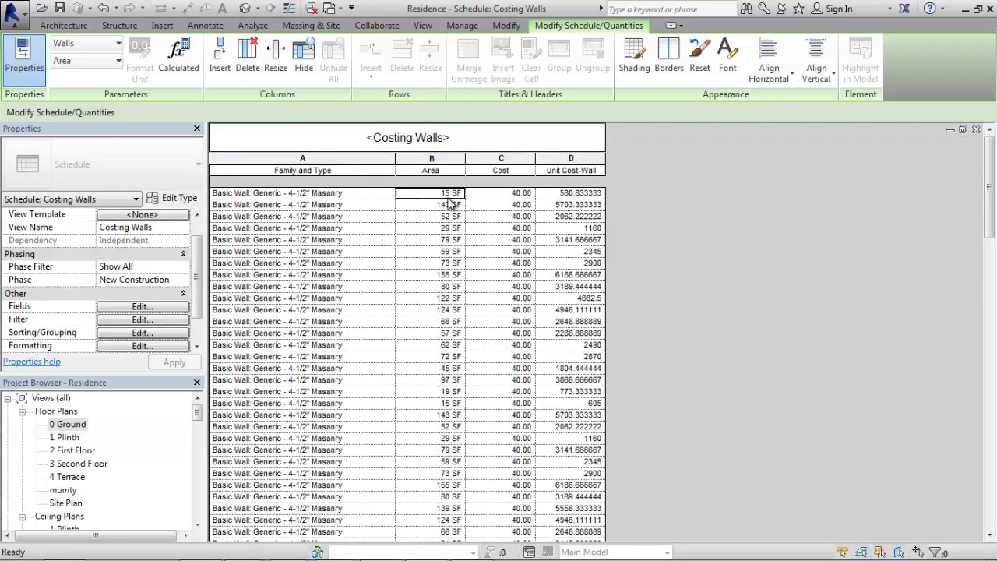
left_click(514, 204)
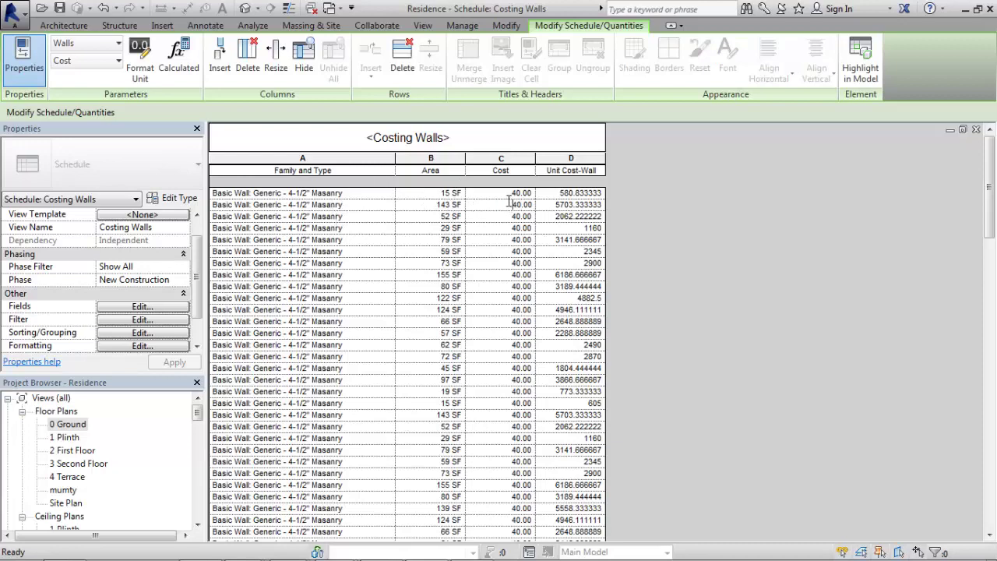
Enter a Cost of 12 for a Generic 4-1/2" Masonry wall and apply it to that type.
left_click(484, 403)
type("12")
key("Return")
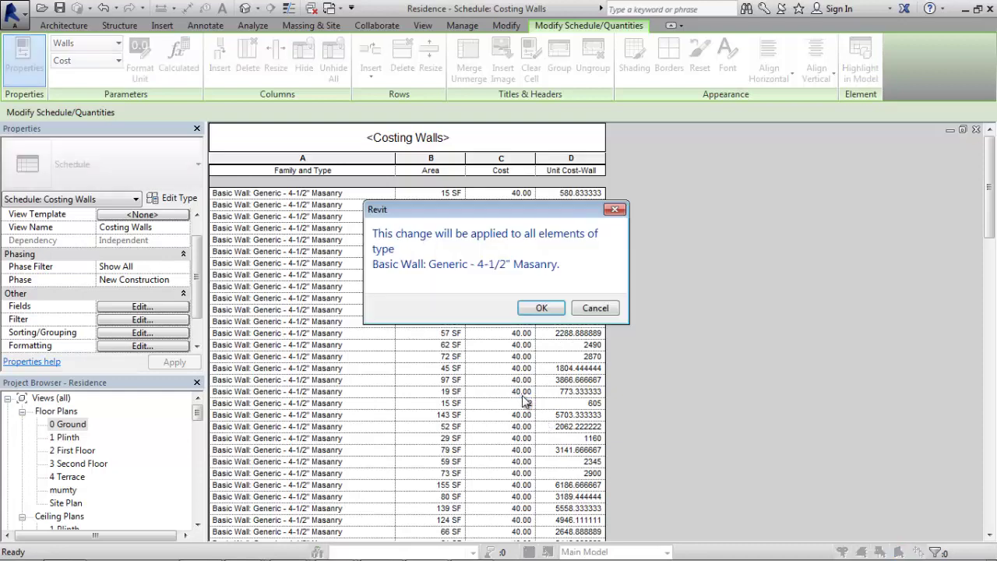
left_click(541, 309)
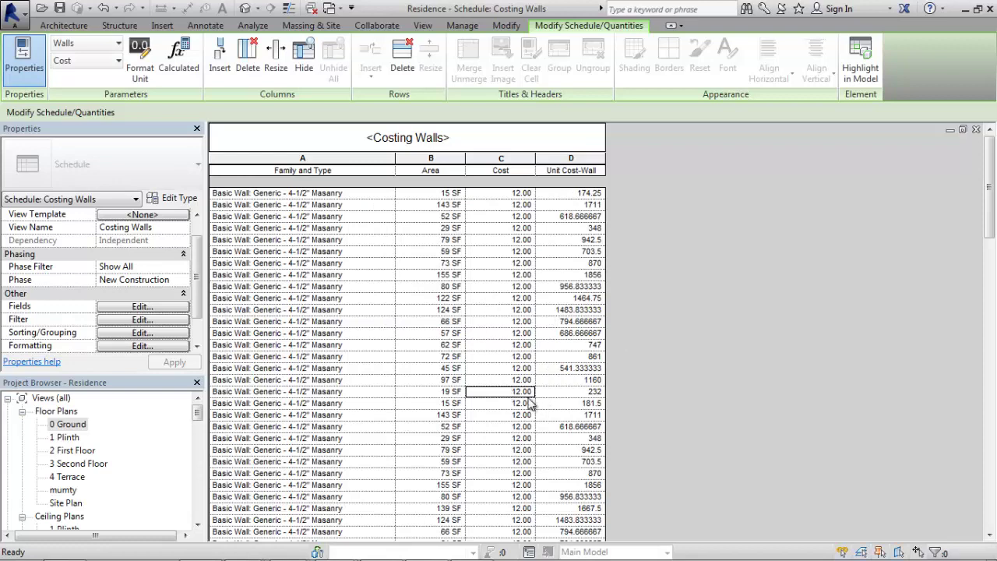
Review the recalculated Unit Cost-Wall values of the 4-1/2" Masonry walls.
scroll(529, 406, "down", 10)
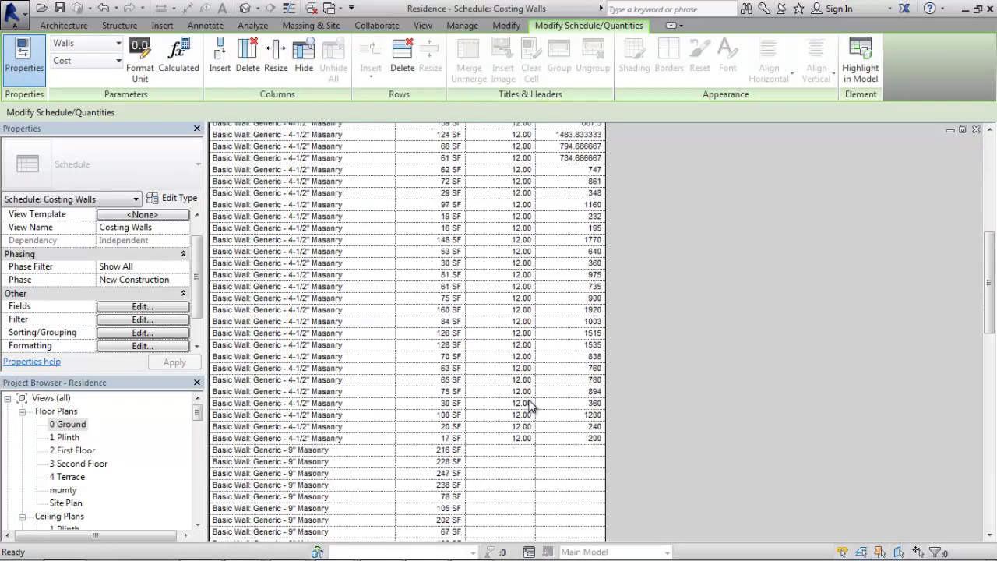
scroll(529, 406, "up", 4)
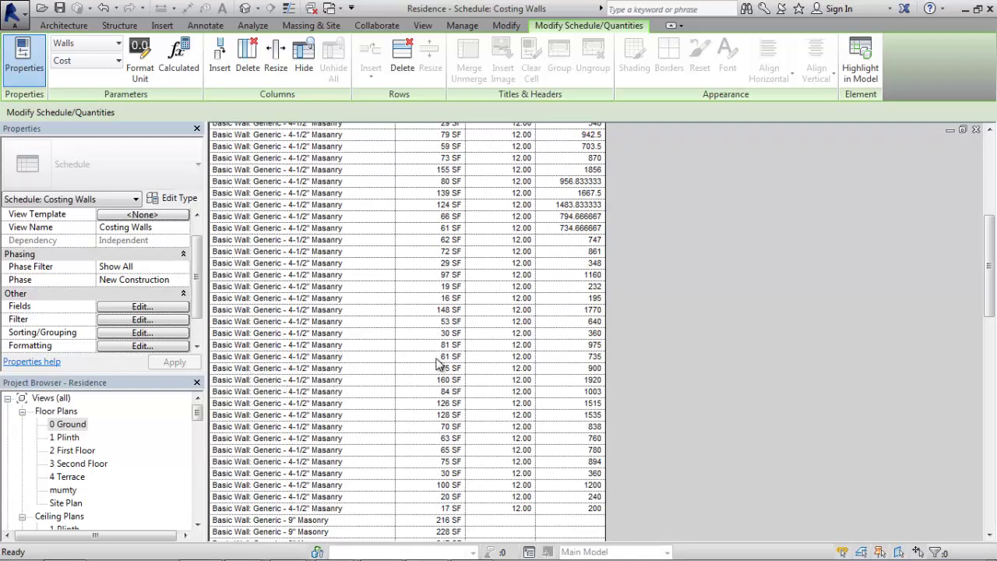
scroll(448, 372, "down", 10)
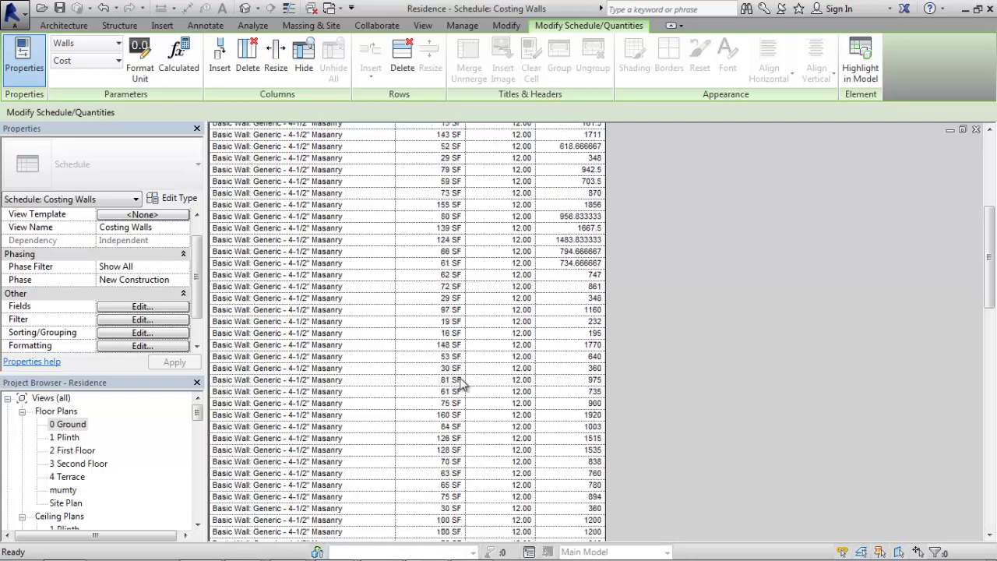
scroll(486, 375, "up", 3)
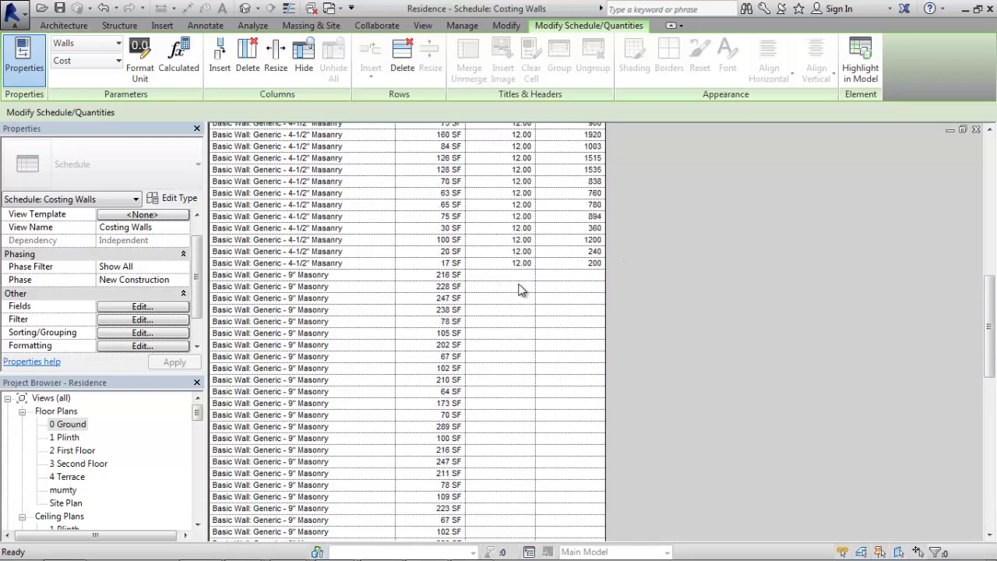
scroll(524, 293, "up", 4)
scroll(530, 304, "down", 2)
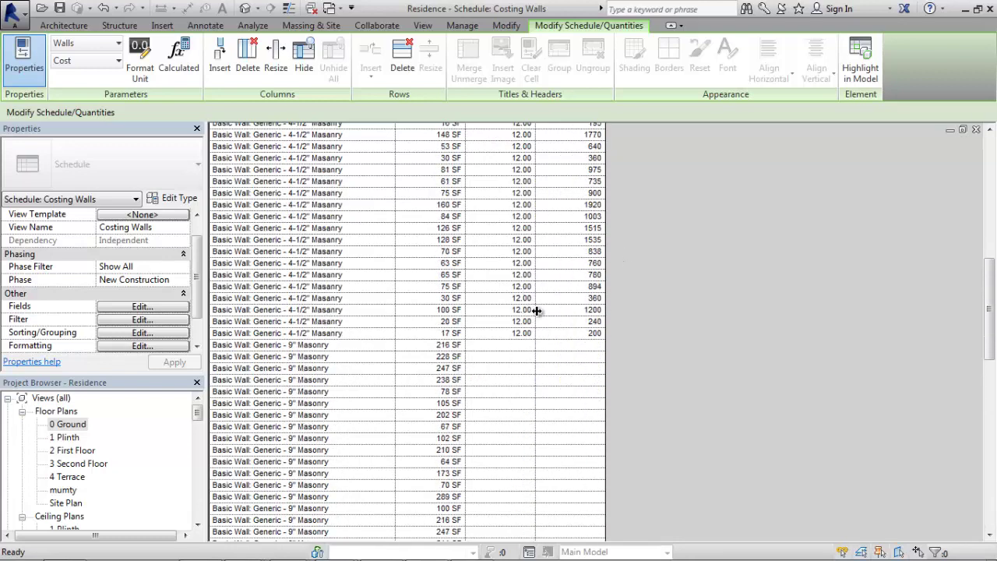
scroll(600, 359, "up", 1)
left_click(597, 369)
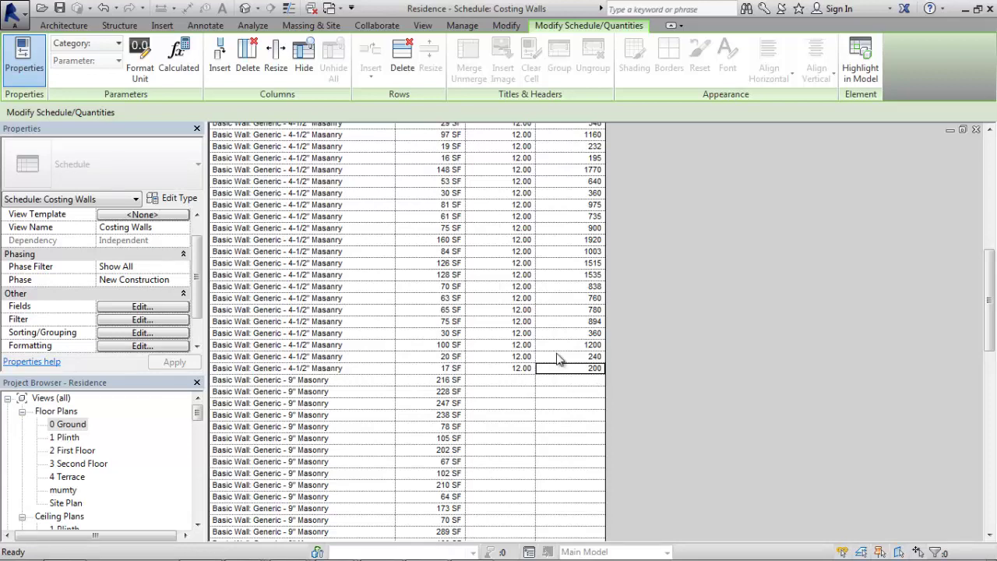
scroll(561, 363, "up", 3)
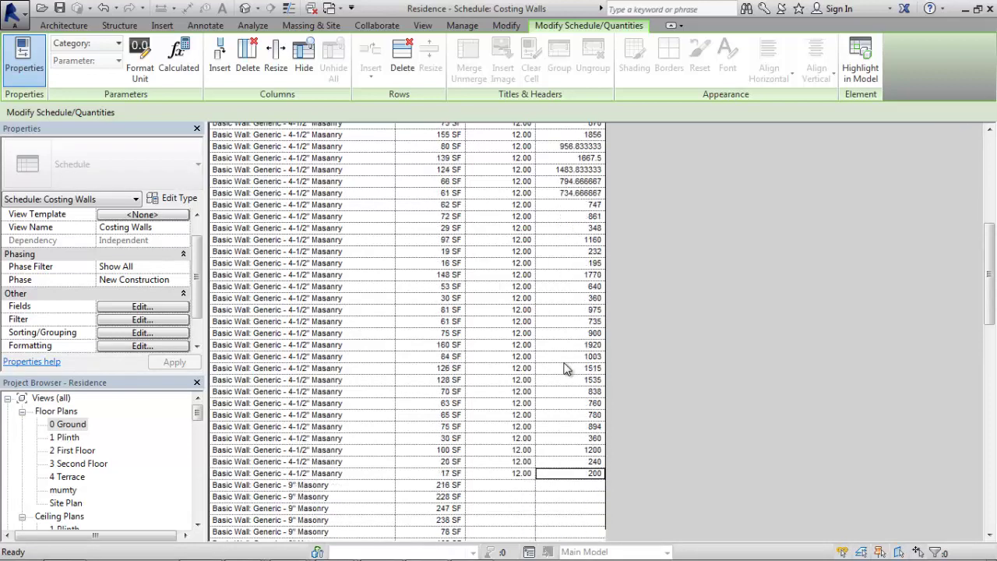
scroll(567, 369, "down", 5)
Enter a Cost of 12 for the PARAPET walls and apply it to all walls of that type.
left_click(523, 367)
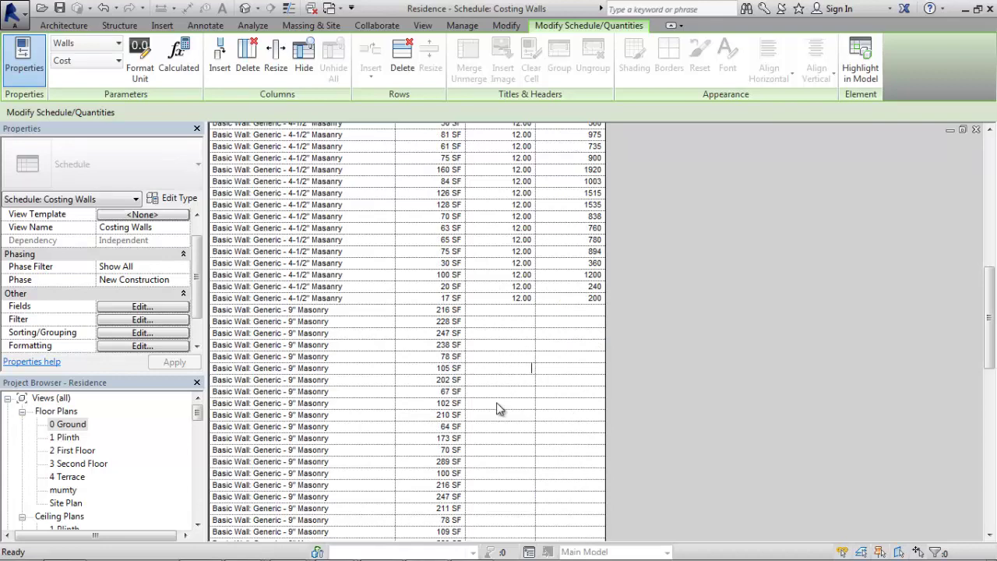
key("Down")
key("Down")
key("Down")
left_click_drag(988, 313, 926, 473)
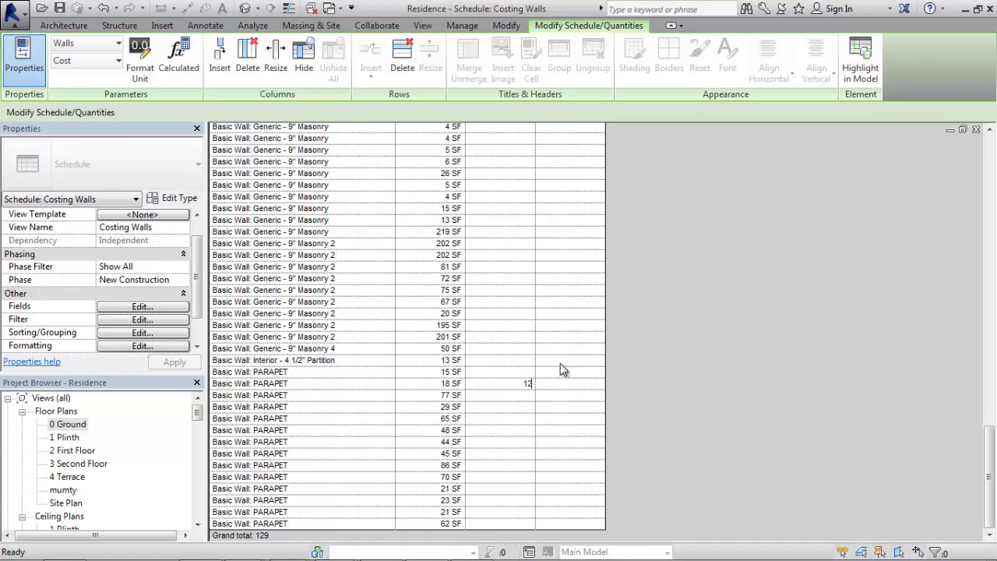
left_click(583, 386)
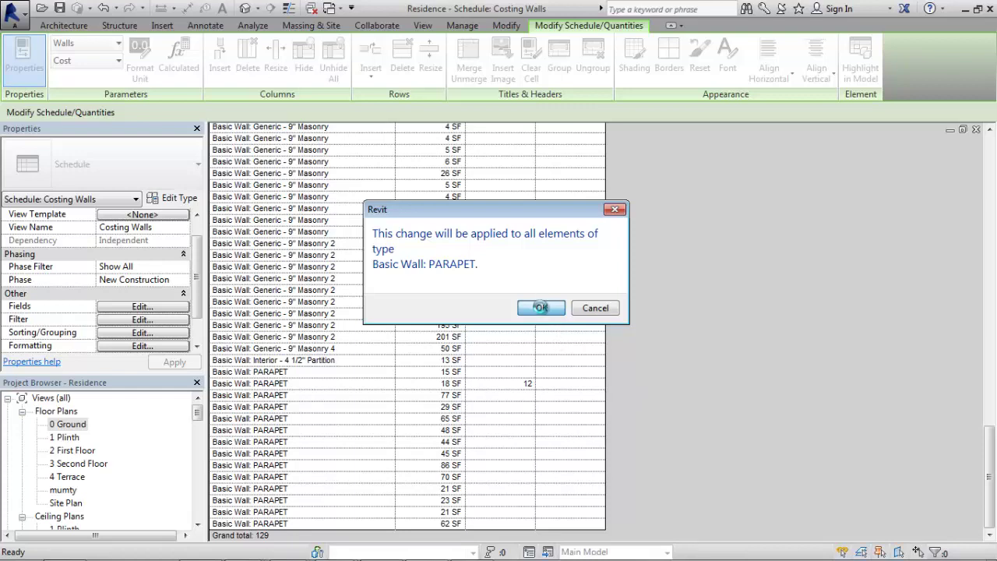
left_click(541, 308)
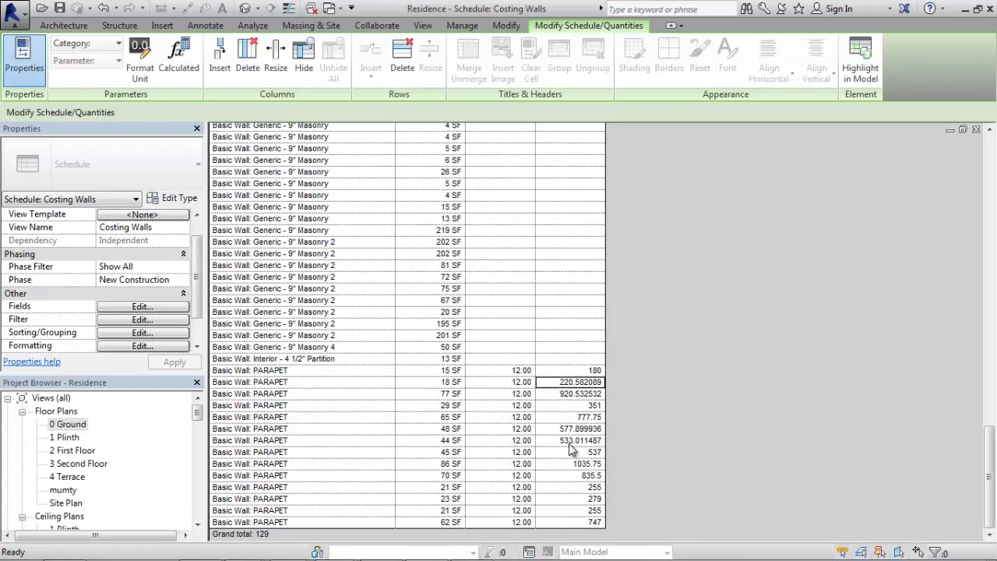
Review the PARAPET rows and their Unit Cost-Wall values in the schedule.
scroll(573, 448, "up", 15)
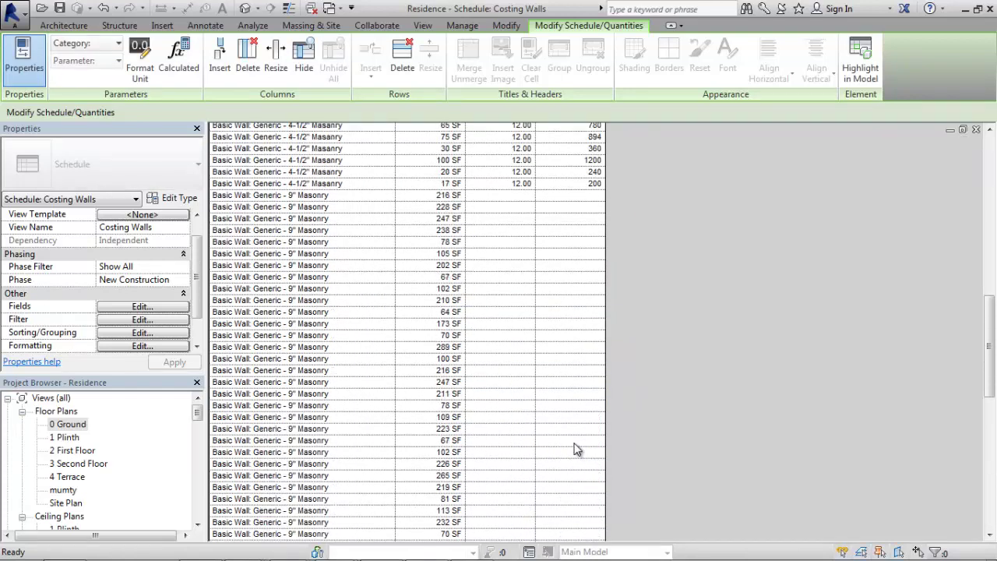
scroll(580, 437, "up", 15)
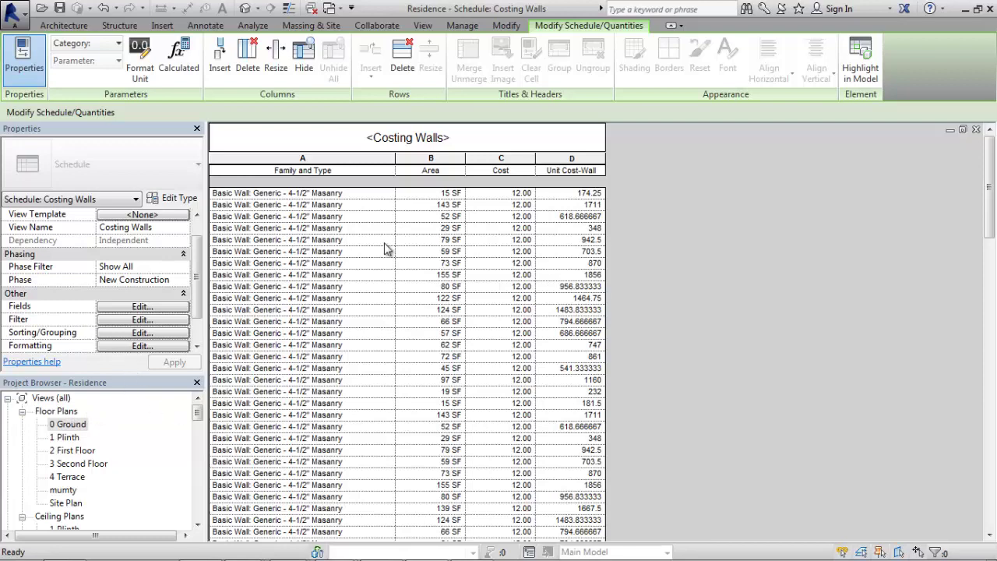
scroll(636, 358, "down", 10)
scroll(596, 417, "down", 15)
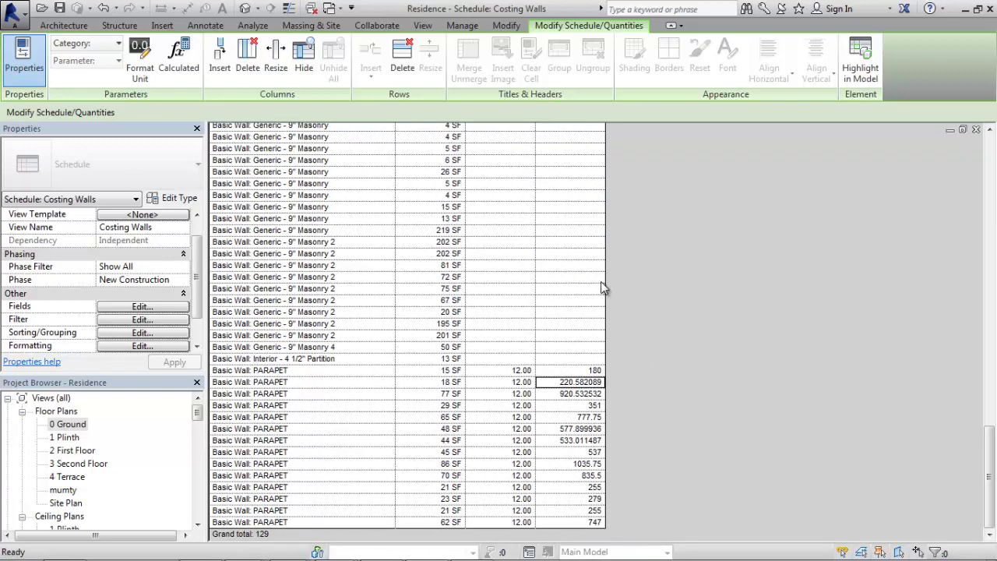
scroll(605, 389, "up", 5)
scroll(605, 389, "down", 5)
Turn on Calculate totals for the Unit Cost-Wall field in the Formatting settings.
left_click(141, 346)
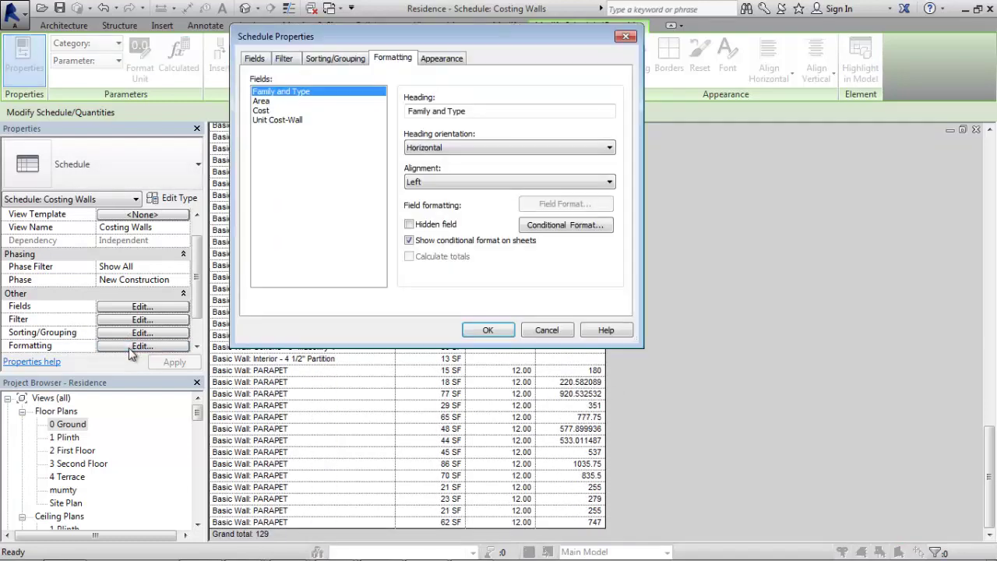
left_click(278, 121)
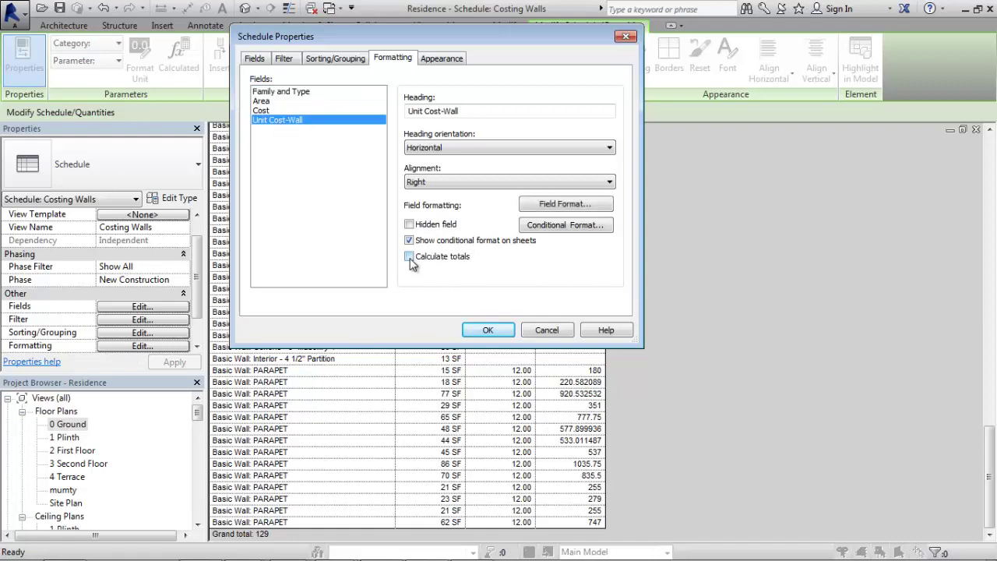
left_click(410, 258)
left_click(489, 331)
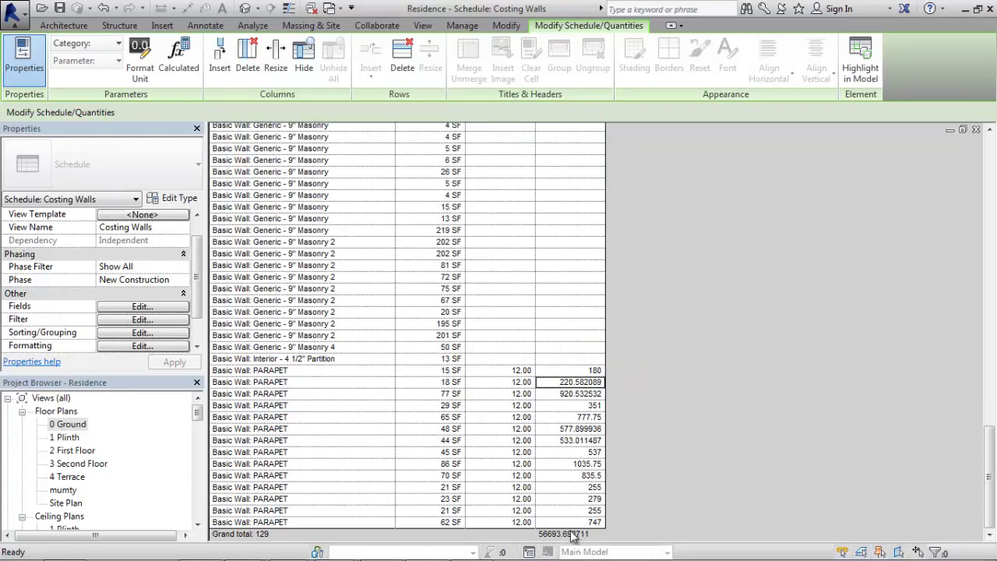
scroll(588, 452, "up", 5)
scroll(588, 445, "up", 20)
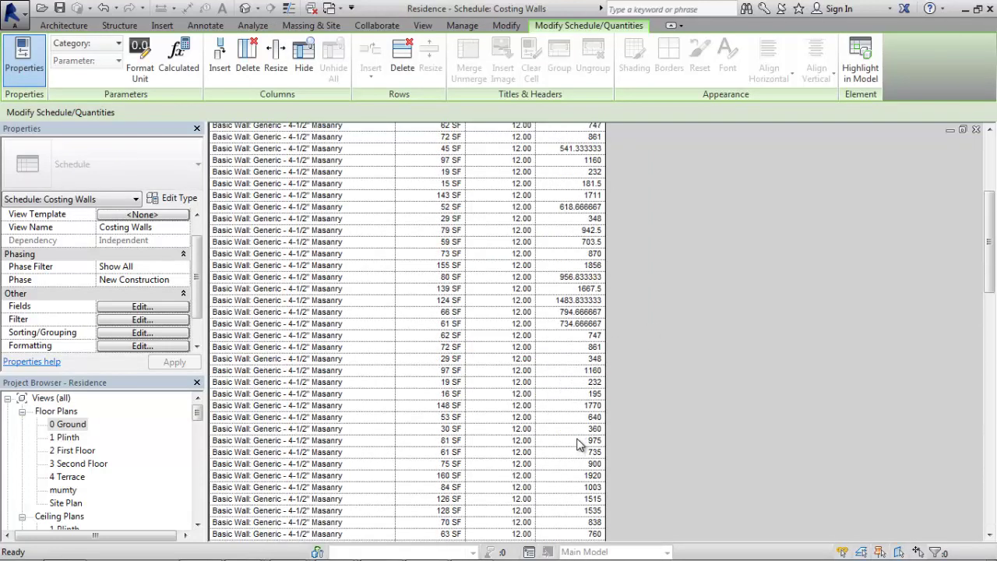
scroll(567, 499, "down", 15)
left_click(568, 382)
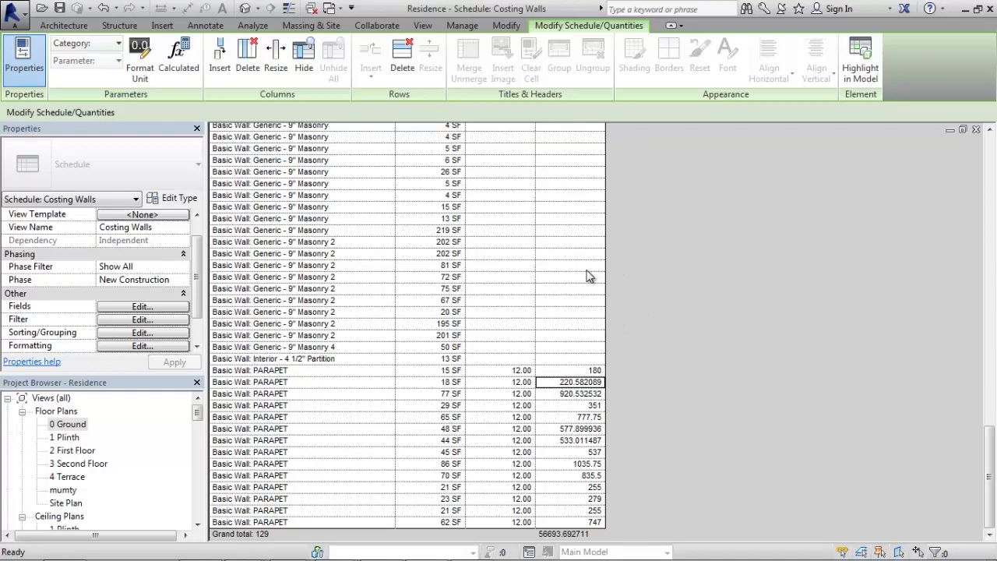
scroll(590, 276, "up", 15)
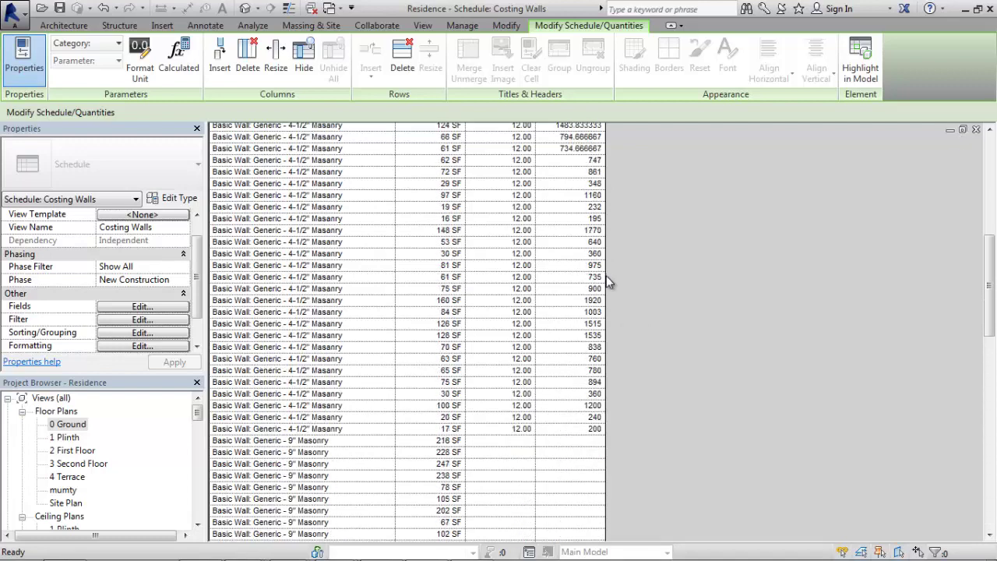
scroll(648, 285, "up", 10)
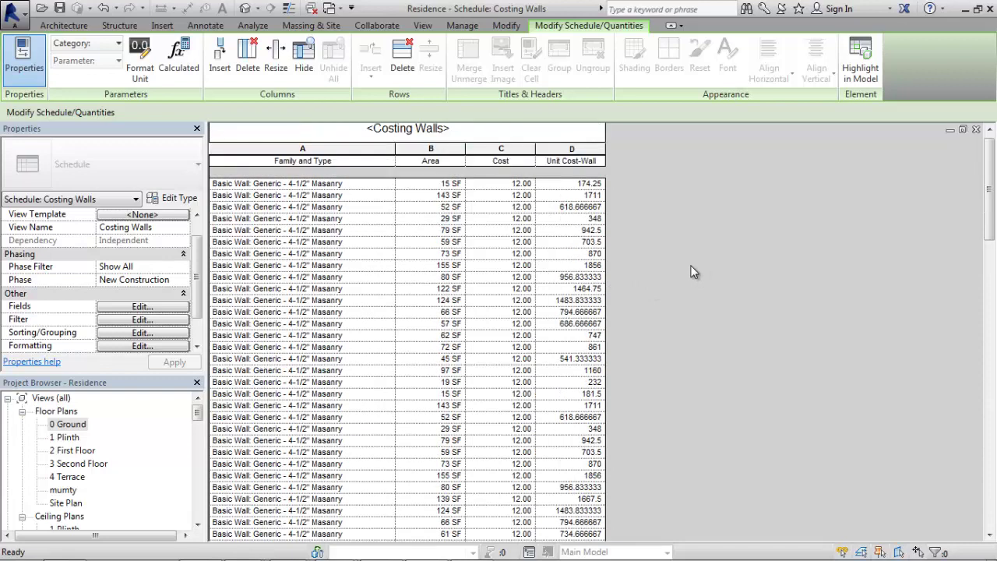
scroll(712, 247, "down", 8)
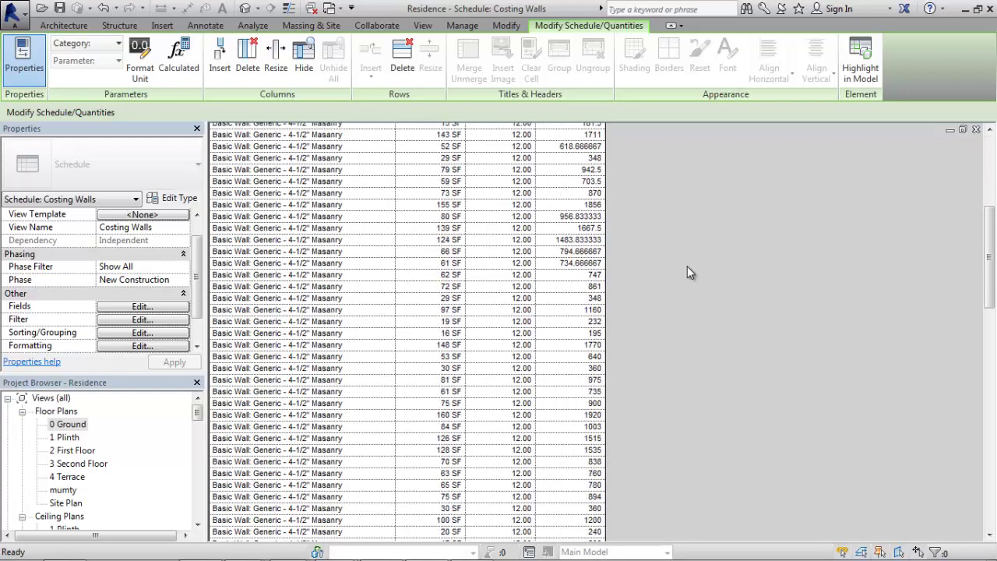
scroll(709, 267, "down", 2)
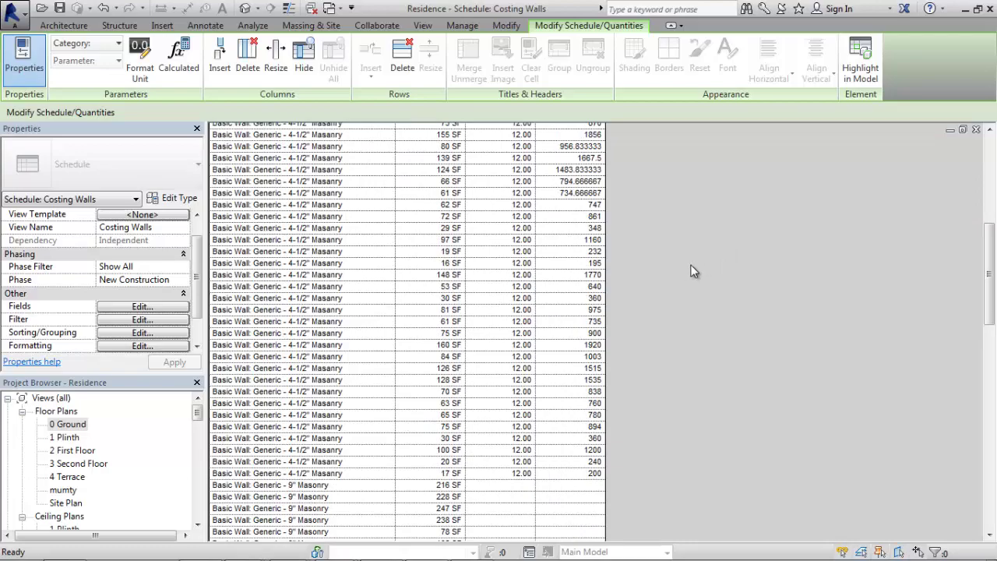